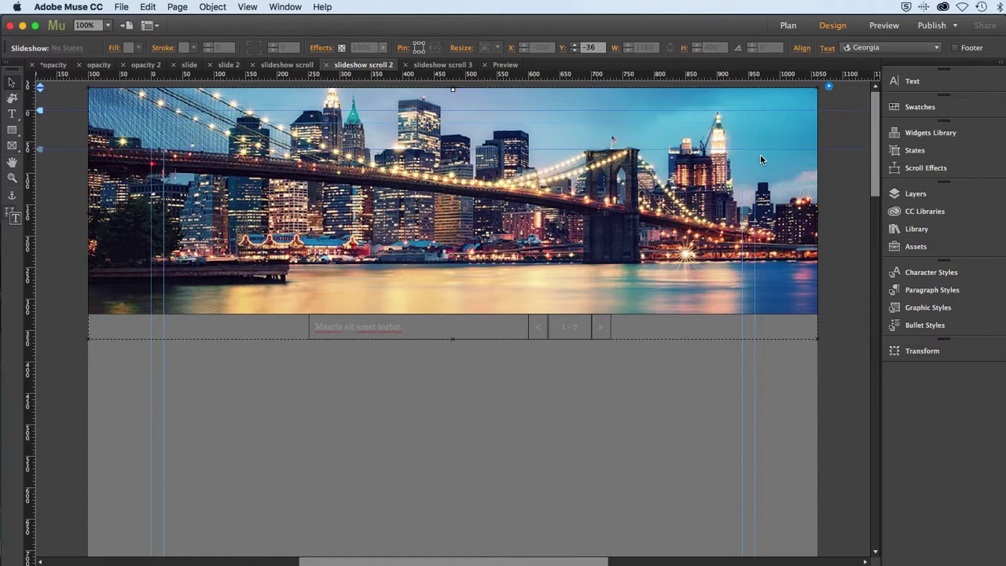
- Open the File menu to preview the 'slideshow scroll 2' page
{"action": "left_click", "coordinate": [122, 7]}
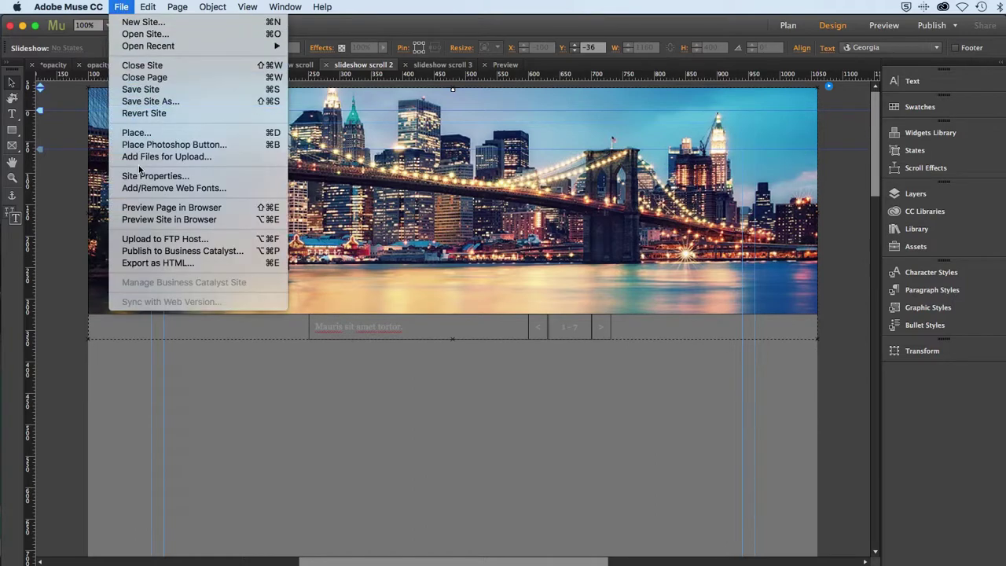
- Preview 'slideshow scroll 2' in Safari and scroll down and up to watch the slides change
{"action": "left_click", "coordinate": [148, 208]}
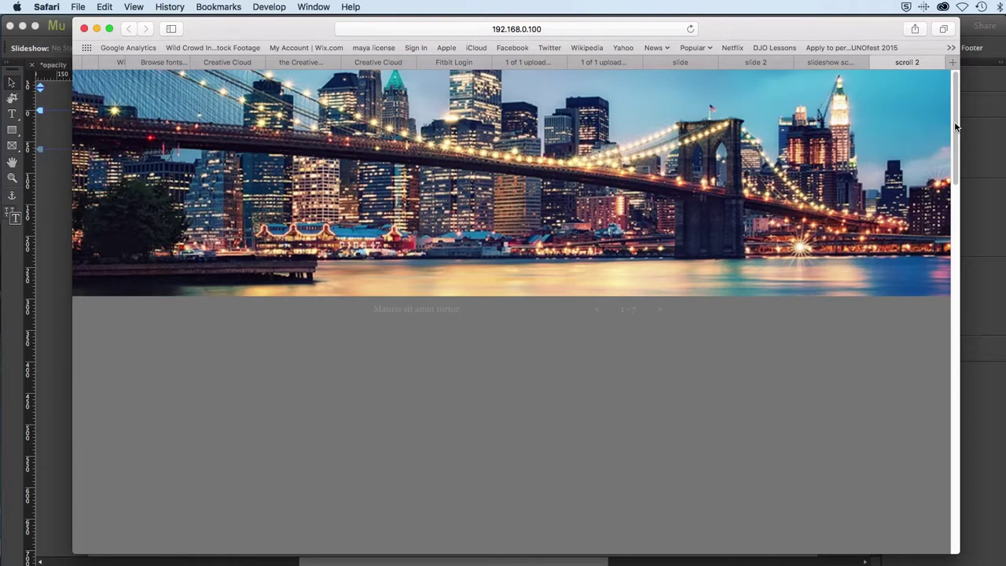
{"action": "left_click_drag", "start_coordinate": [957, 136], "coordinate": [925, 99]}
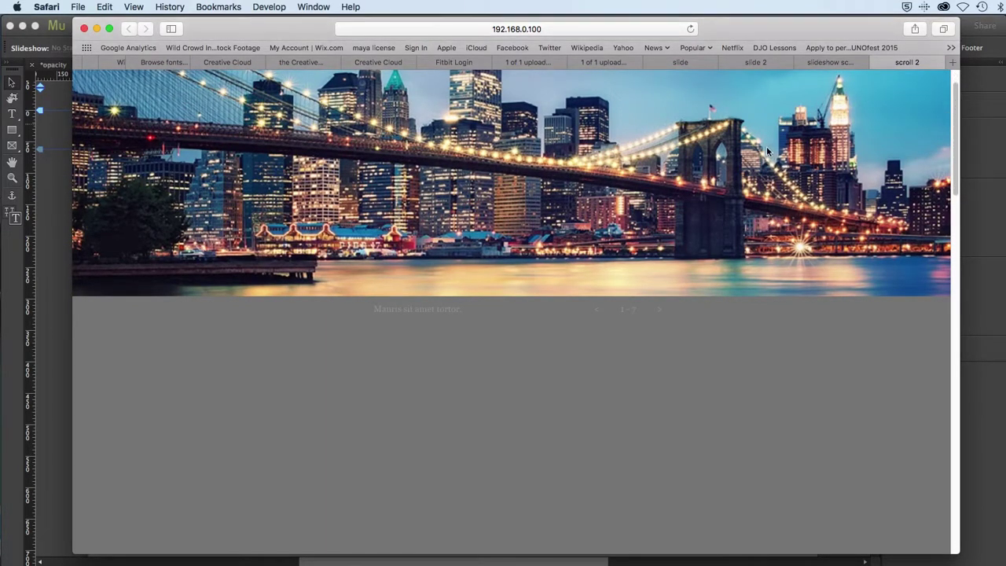
{"action": "scroll", "coordinate": [742, 157], "scroll_direction": "down", "scroll_amount": 3}
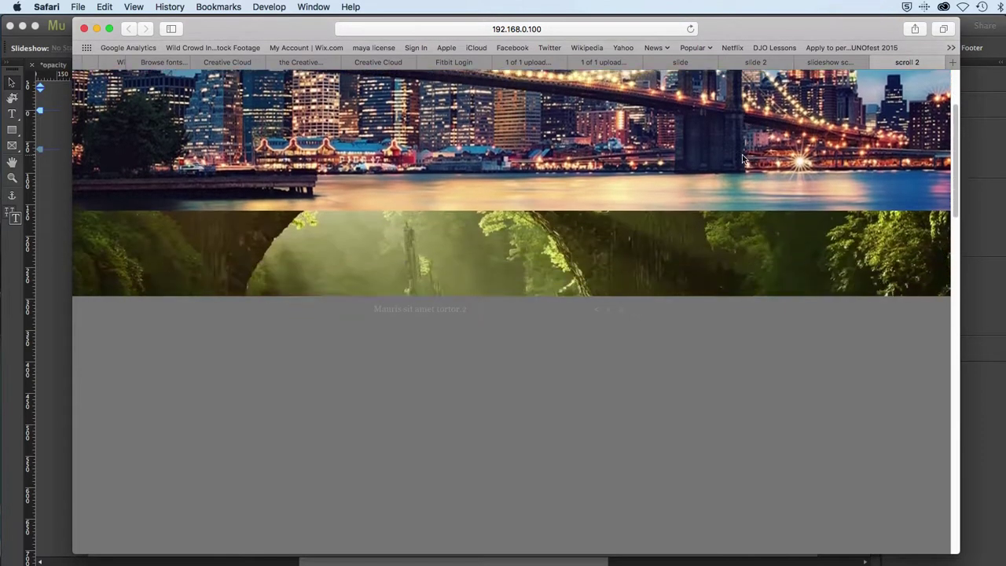
{"action": "scroll", "coordinate": [743, 158], "scroll_direction": "down", "scroll_amount": 3}
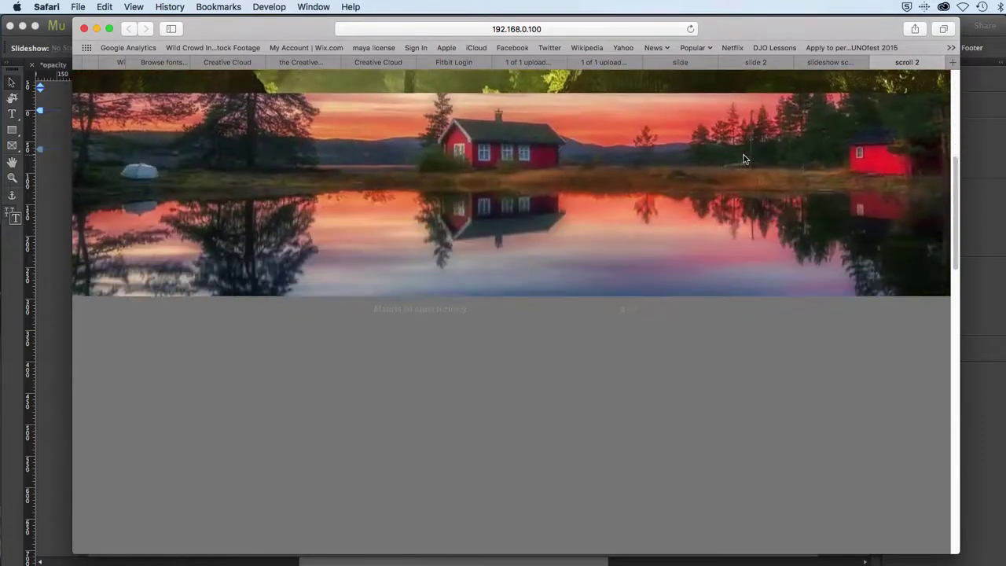
{"action": "scroll", "coordinate": [745, 159], "scroll_direction": "down", "scroll_amount": 5}
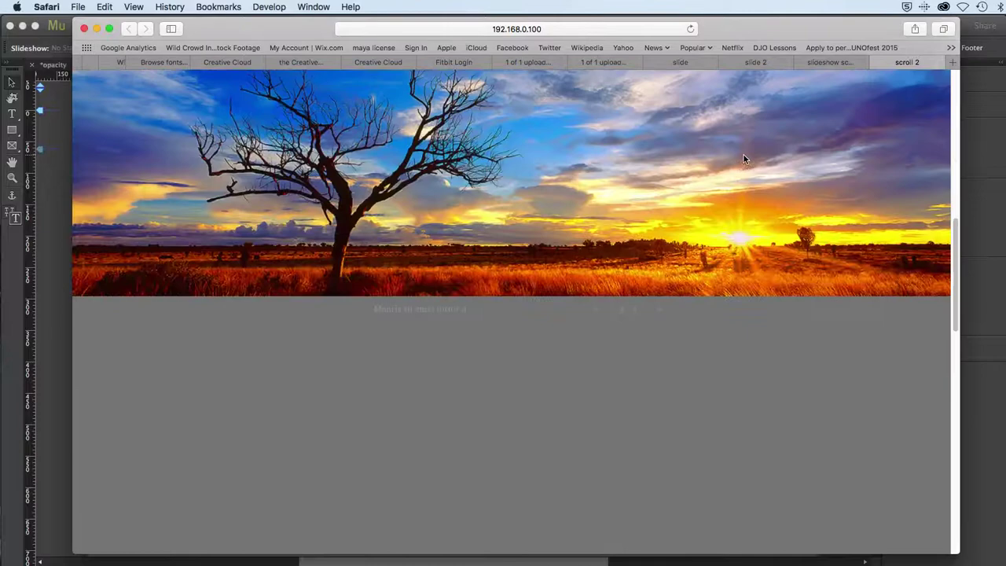
{"action": "scroll", "coordinate": [744, 158], "scroll_direction": "up", "scroll_amount": 3}
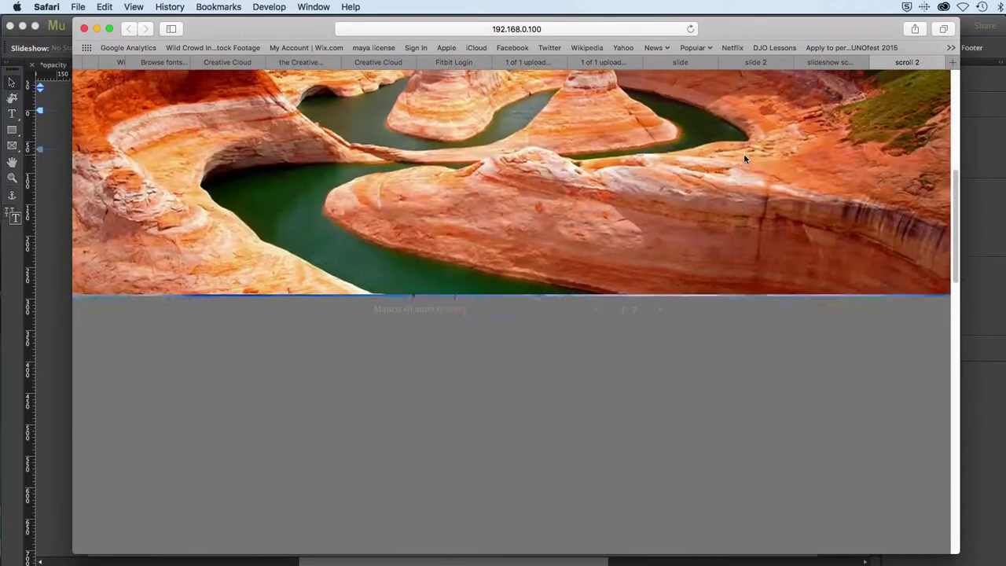
{"action": "scroll", "coordinate": [744, 158], "scroll_direction": "up", "scroll_amount": 2}
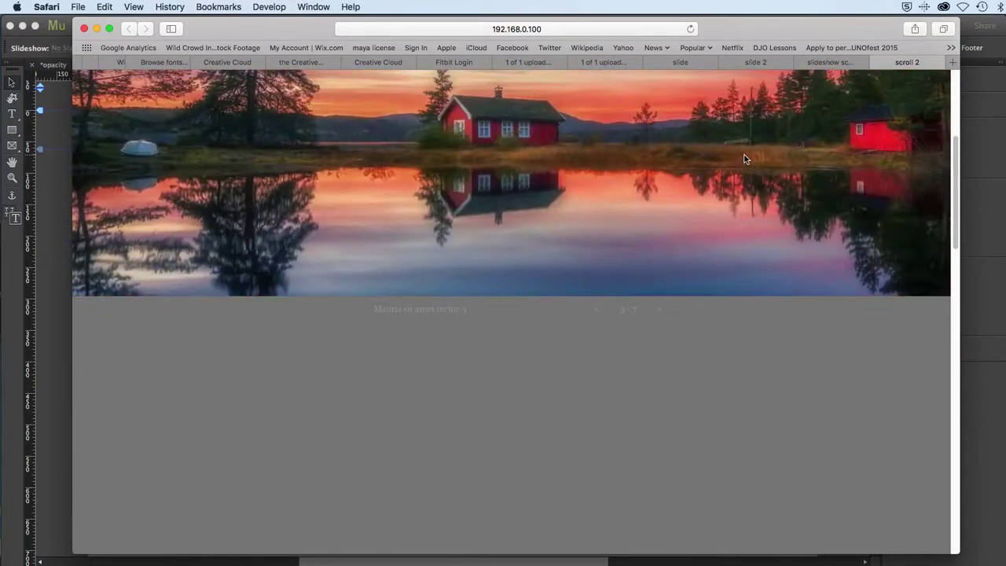
{"action": "scroll", "coordinate": [745, 158], "scroll_direction": "up", "scroll_amount": 2}
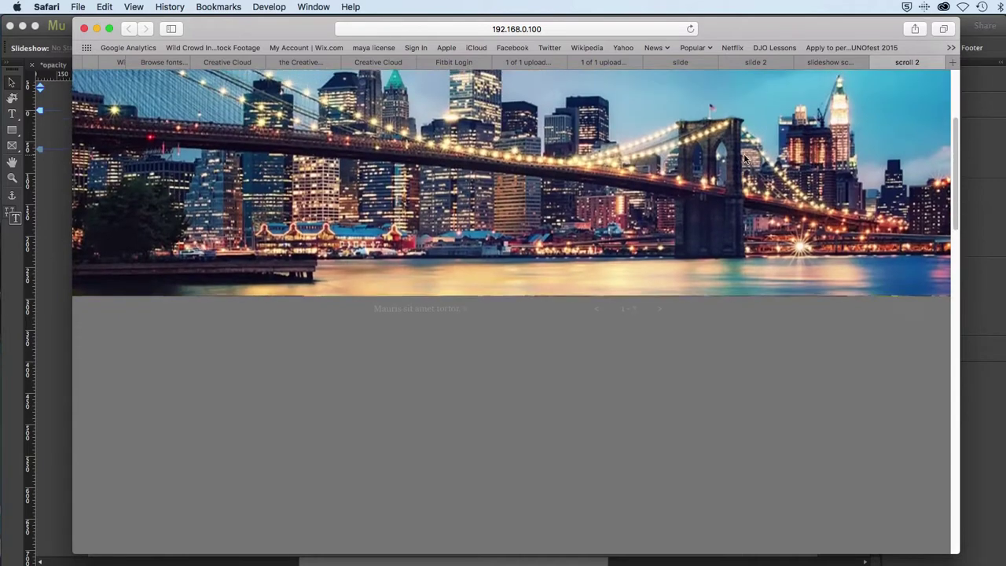
{"action": "scroll", "coordinate": [746, 159], "scroll_direction": "down", "scroll_amount": 5}
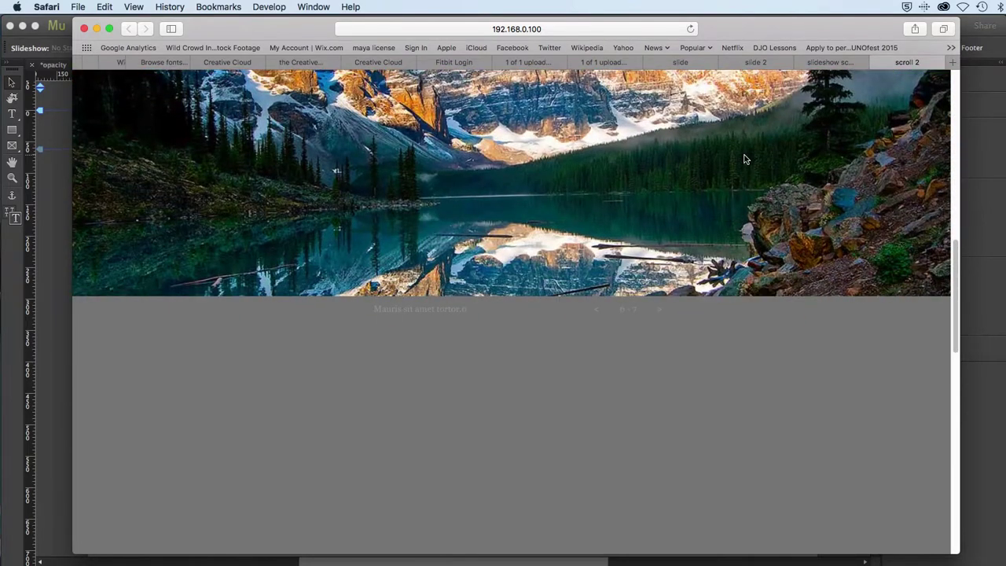
- Back in Muse, inspect the hero image's and slideshow's scroll effects, showing motion 0 and -36 px
{"action": "key", "text": "super+Tab"}
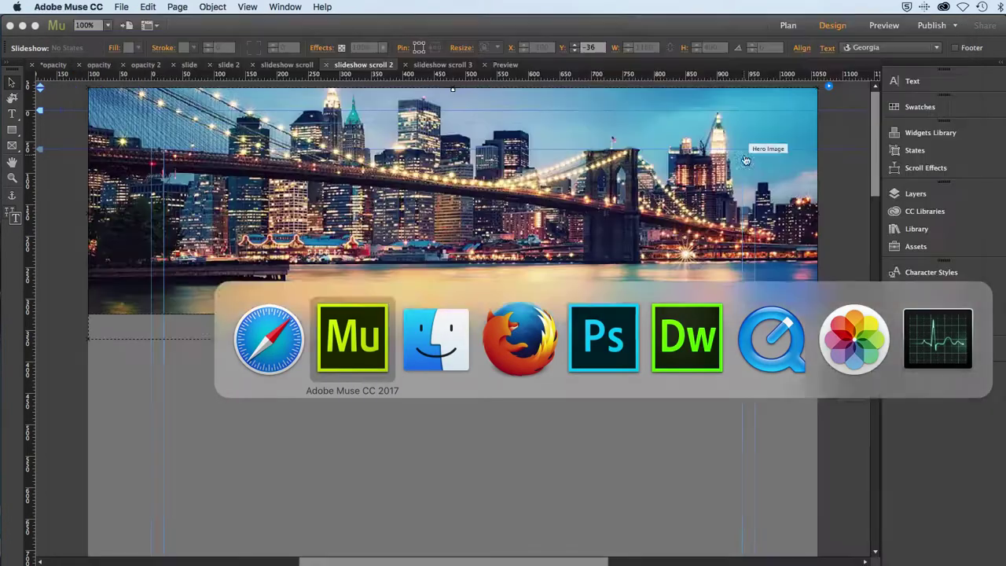
{"action": "left_click", "coordinate": [566, 198]}
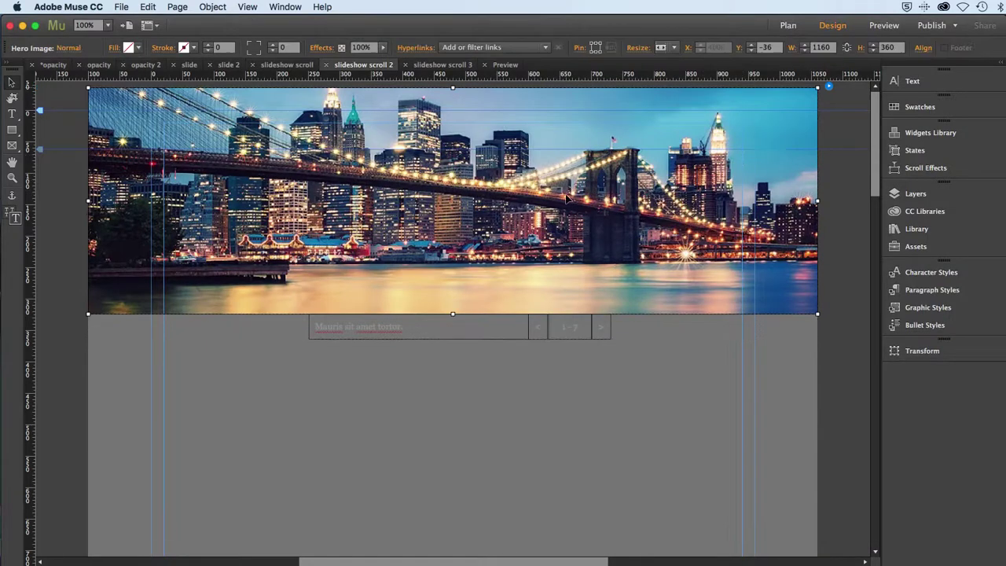
{"action": "left_click", "coordinate": [900, 169]}
{"action": "left_click", "coordinate": [406, 428]}
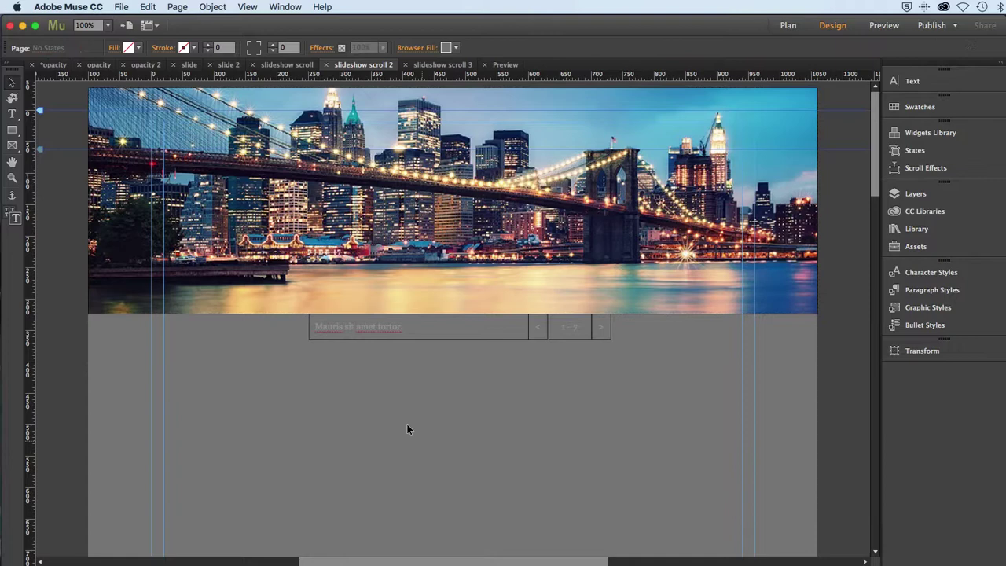
{"action": "left_click", "coordinate": [313, 337]}
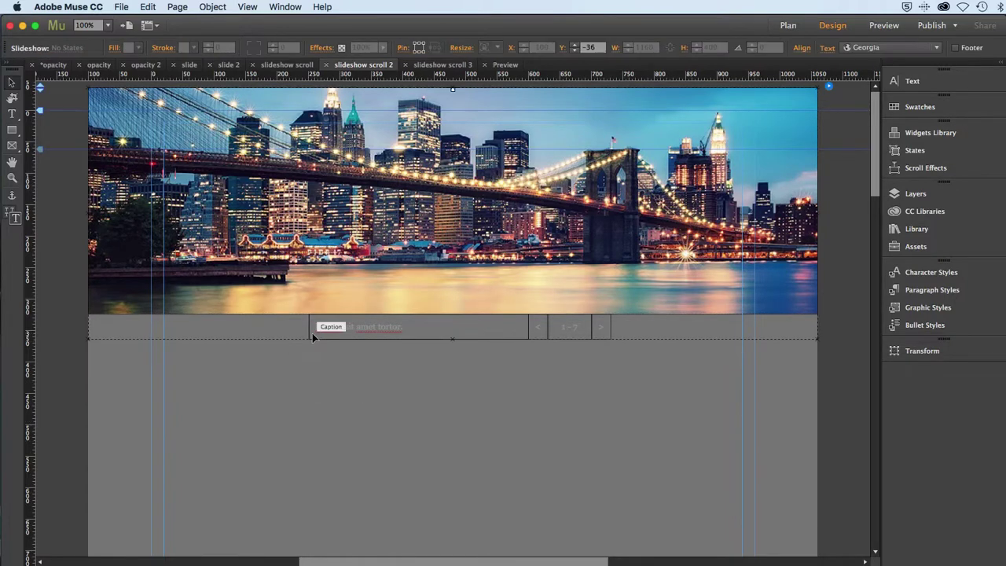
{"action": "left_click", "coordinate": [895, 170]}
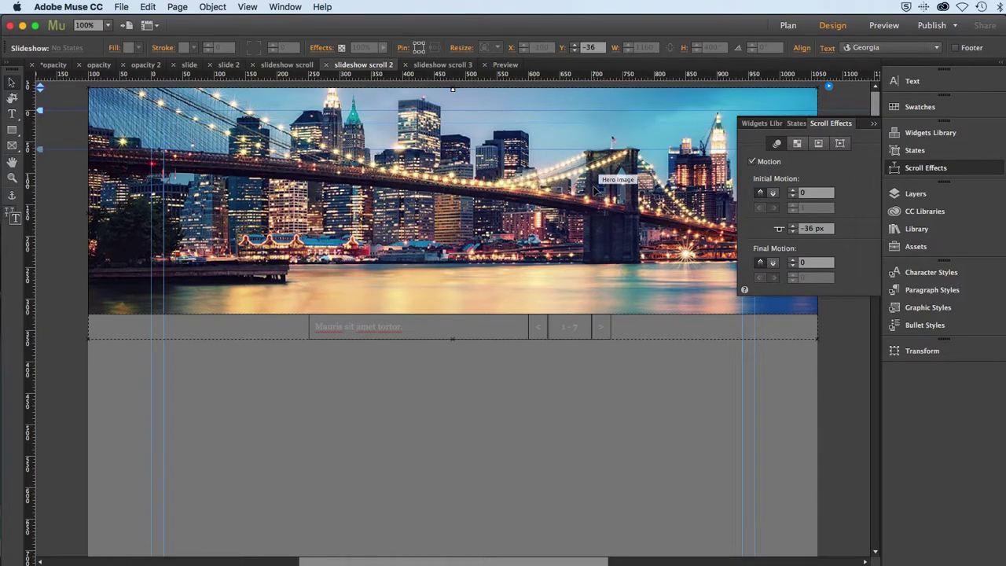
- Open 'slideshow scroll 3' and place a Basic slideshow from the Widgets Library near the top
{"action": "left_click", "coordinate": [50, 68]}
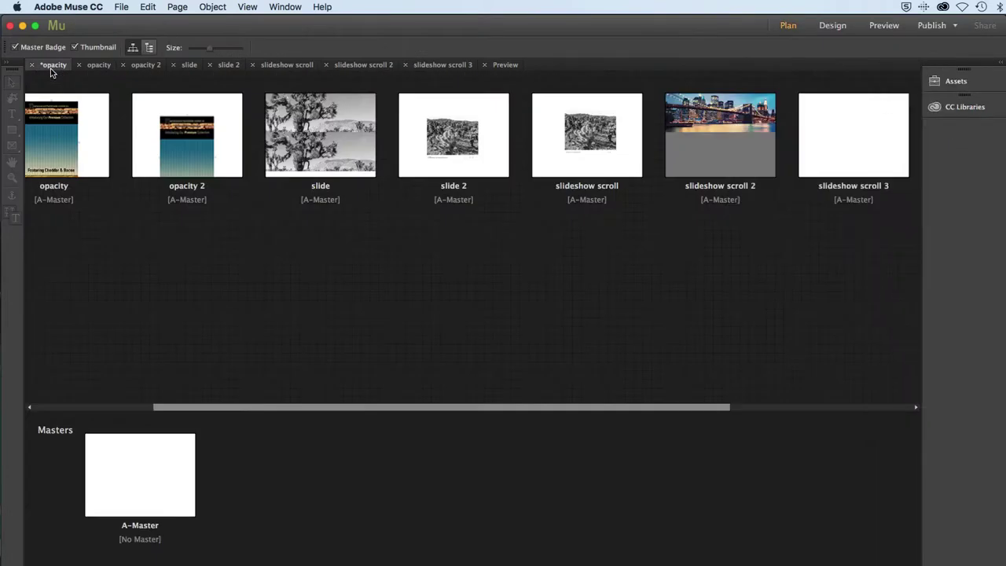
{"action": "double_click", "coordinate": [836, 160]}
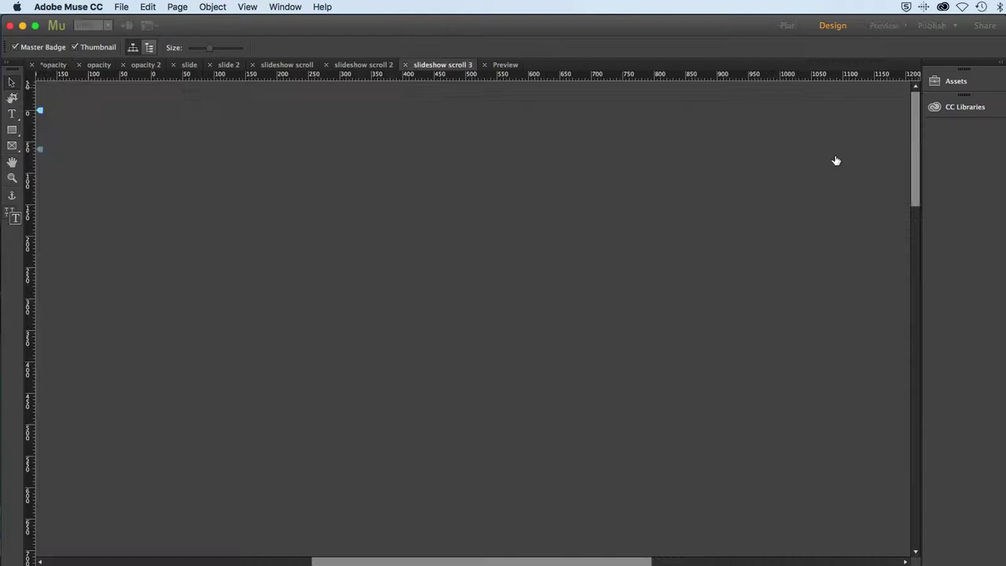
{"action": "left_click", "coordinate": [891, 166]}
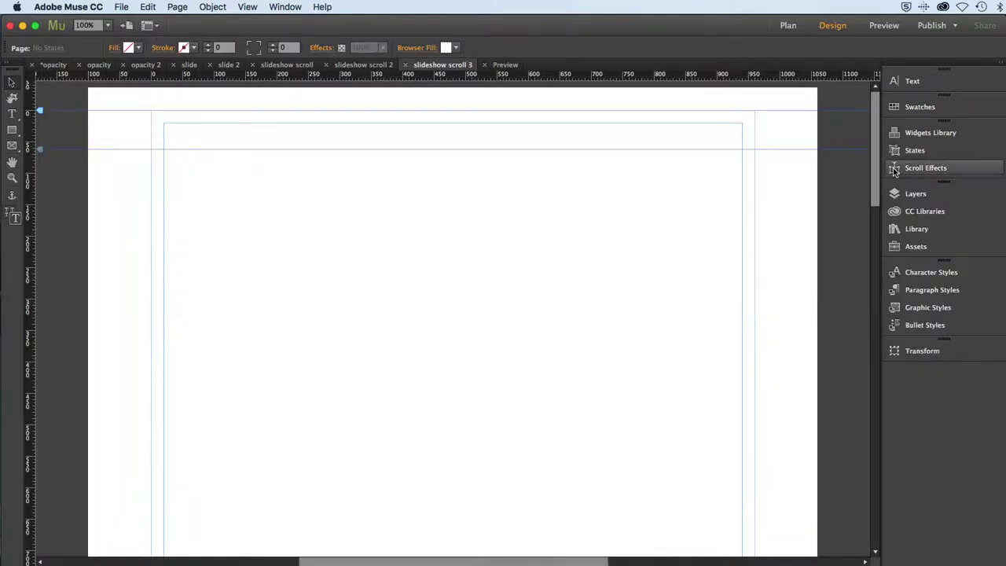
{"action": "left_click", "coordinate": [894, 136]}
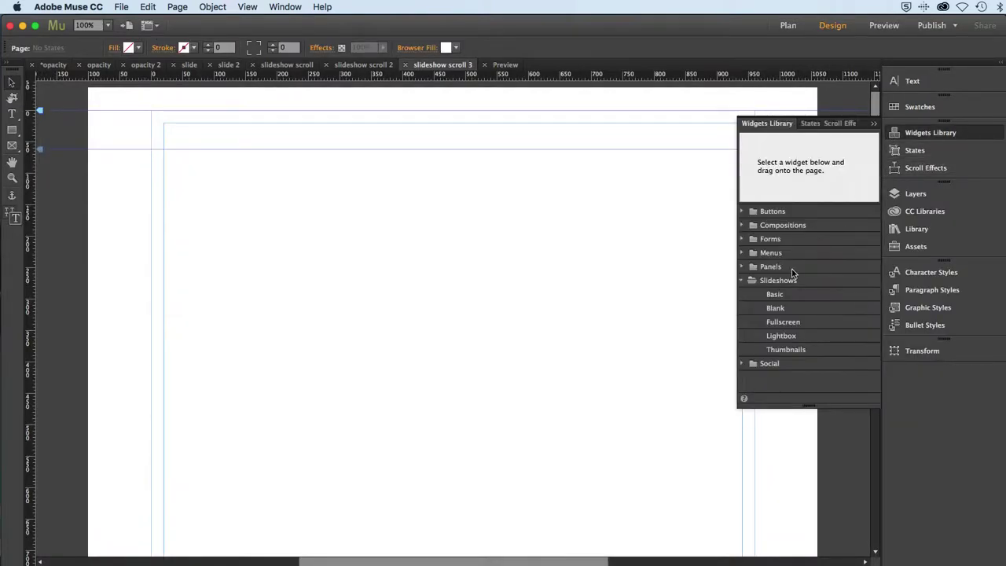
{"action": "left_click_drag", "start_coordinate": [774, 294], "coordinate": [281, 218]}
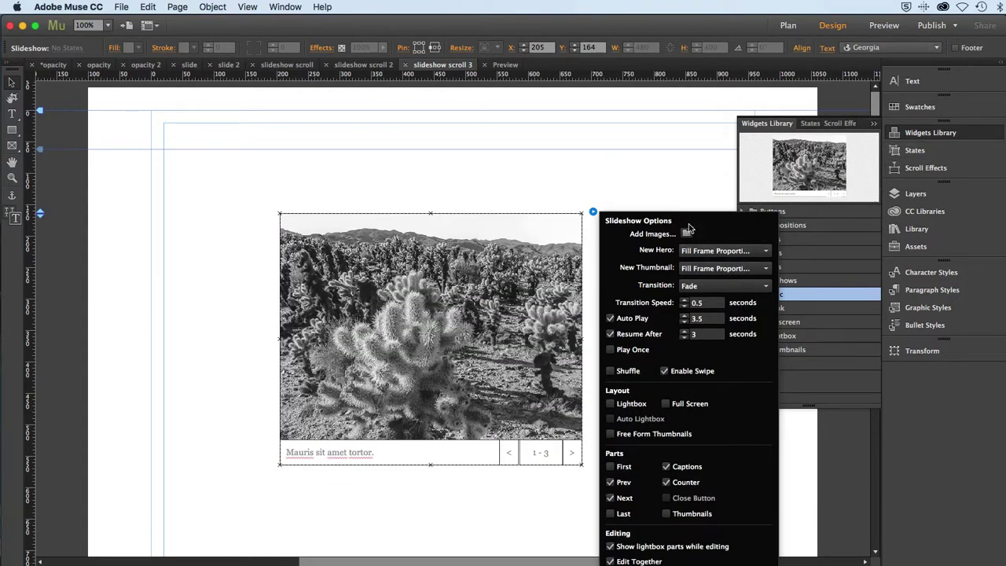
{"action": "left_click", "coordinate": [911, 135]}
{"action": "left_click_drag", "start_coordinate": [406, 351], "coordinate": [418, 289]}
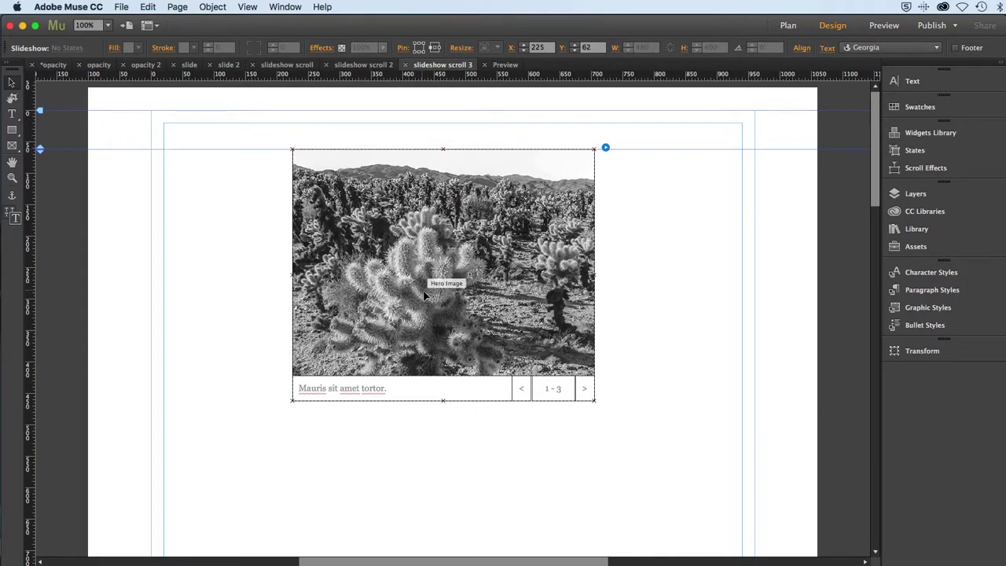
- Align the slideshow to the content area and centre it horizontally
{"action": "left_click", "coordinate": [802, 48]}
{"action": "left_click", "coordinate": [912, 148]}
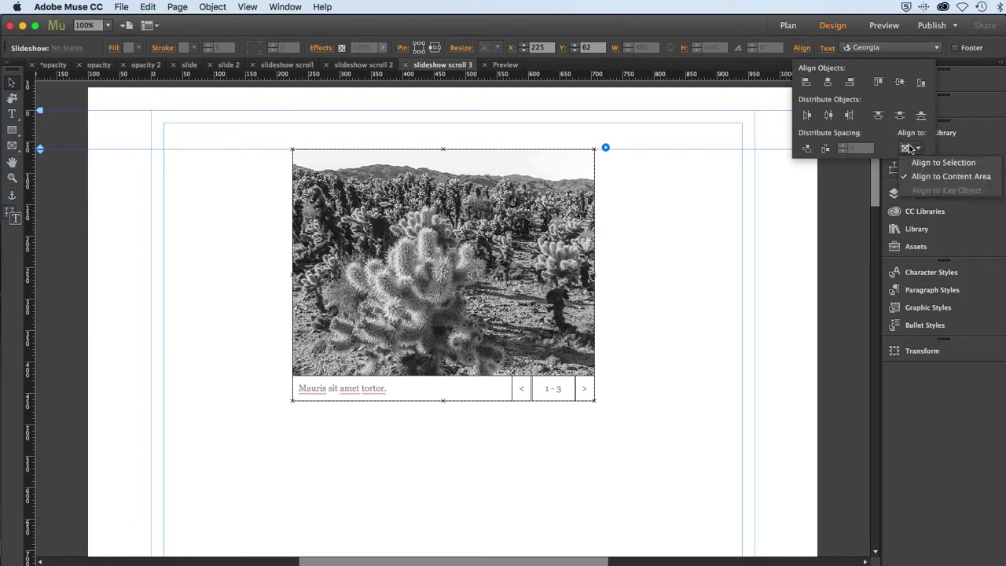
{"action": "left_click", "coordinate": [827, 85]}
{"action": "left_click", "coordinate": [828, 82]}
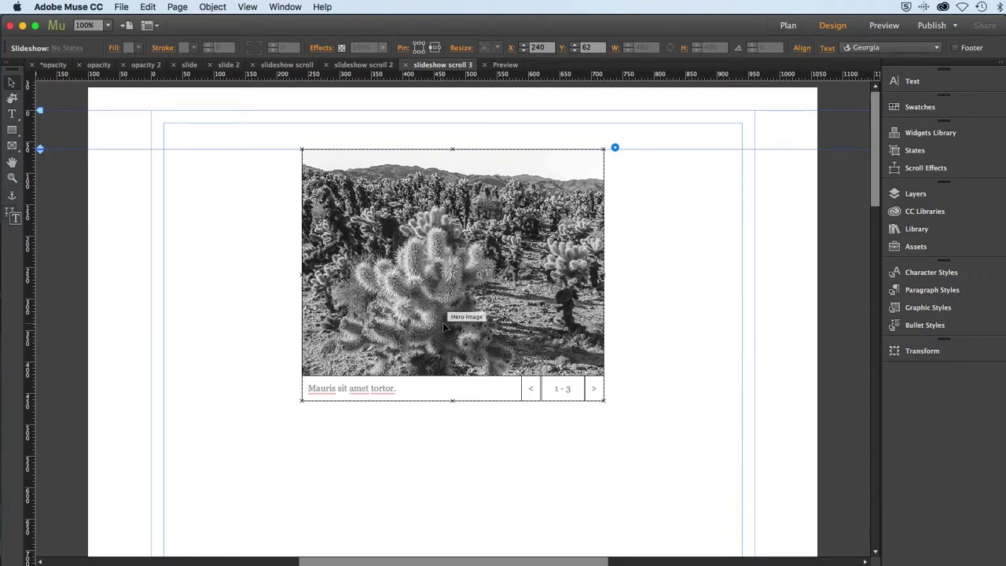
- Add all seven Landscape images, from new-york-city.jpeg onward, to the slideshow
{"action": "left_click", "coordinate": [614, 149]}
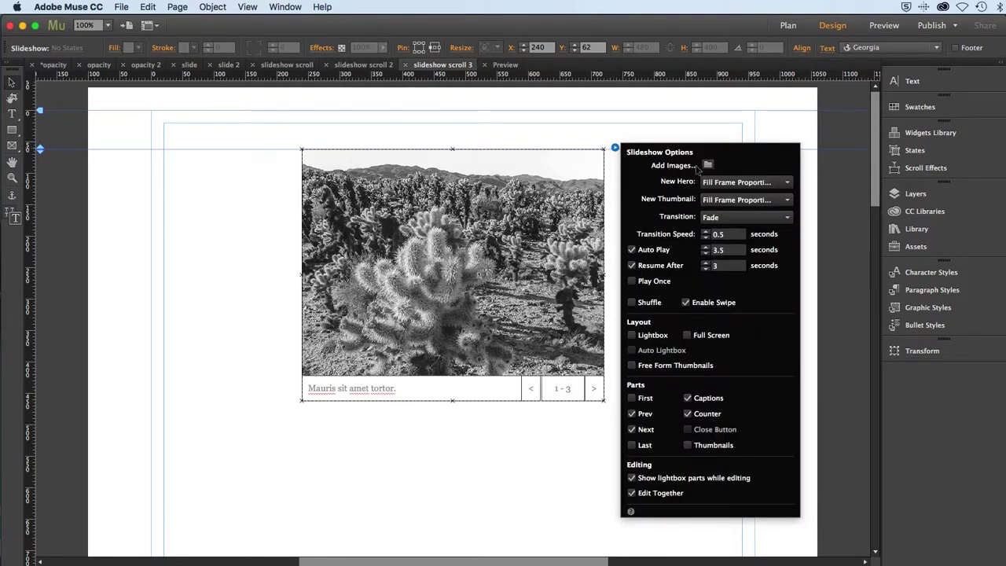
{"action": "left_click", "coordinate": [707, 165]}
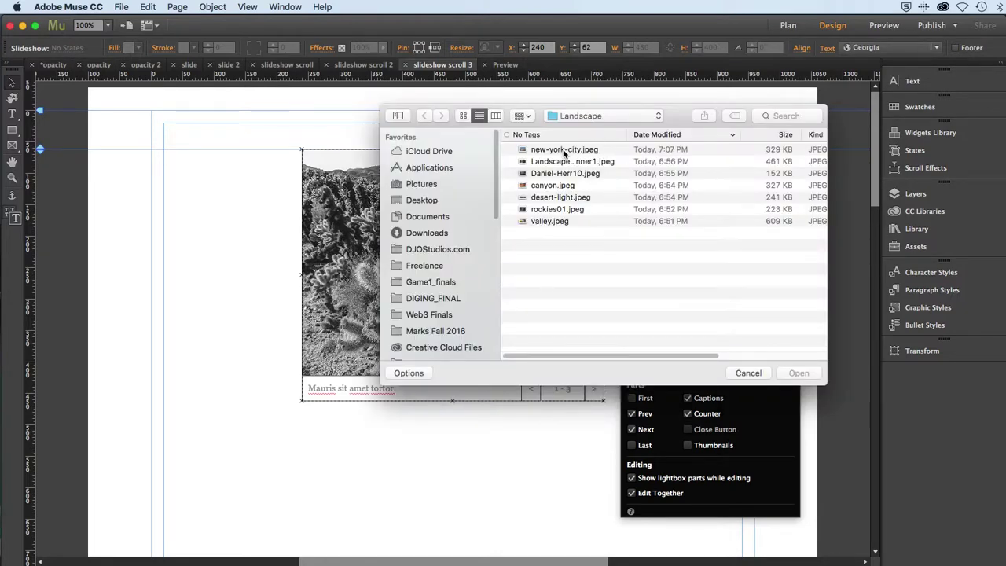
{"action": "left_click", "coordinate": [564, 150]}
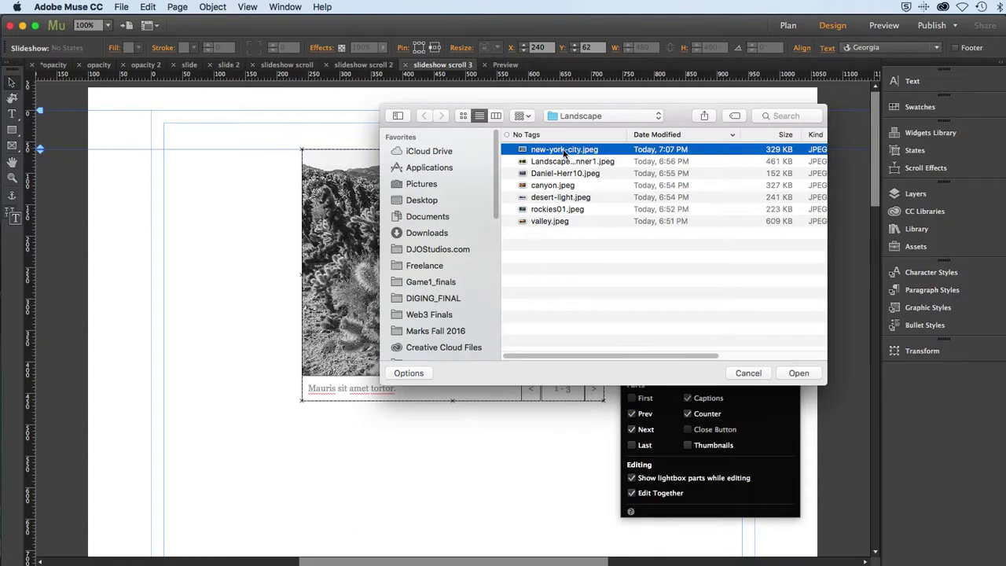
{"action": "left_click", "coordinate": [556, 223], "text": "shift"}
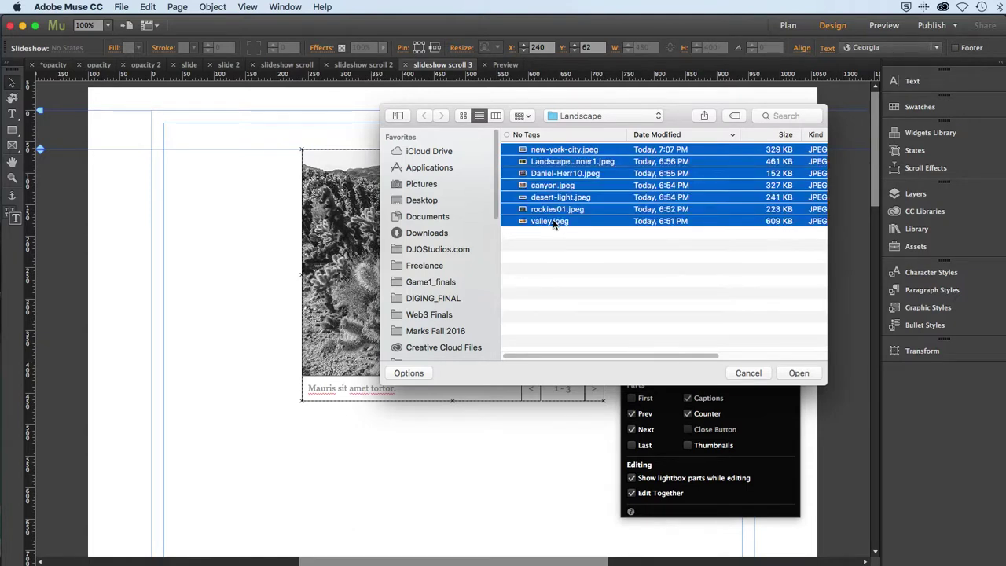
{"action": "left_click", "coordinate": [782, 375]}
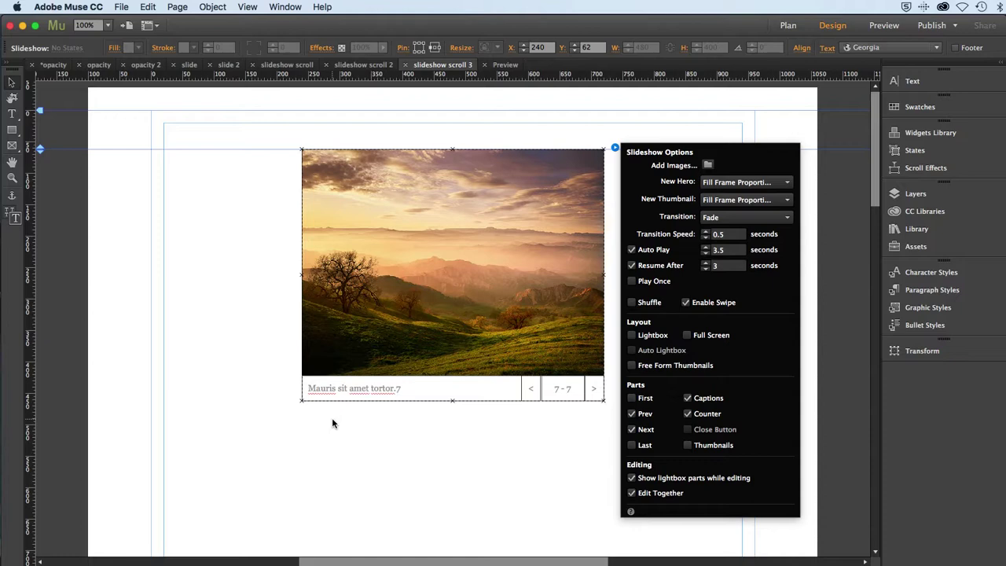
- Set the slideshow transition to Vertical with a transition speed of 1 second
{"action": "left_click", "coordinate": [721, 223]}
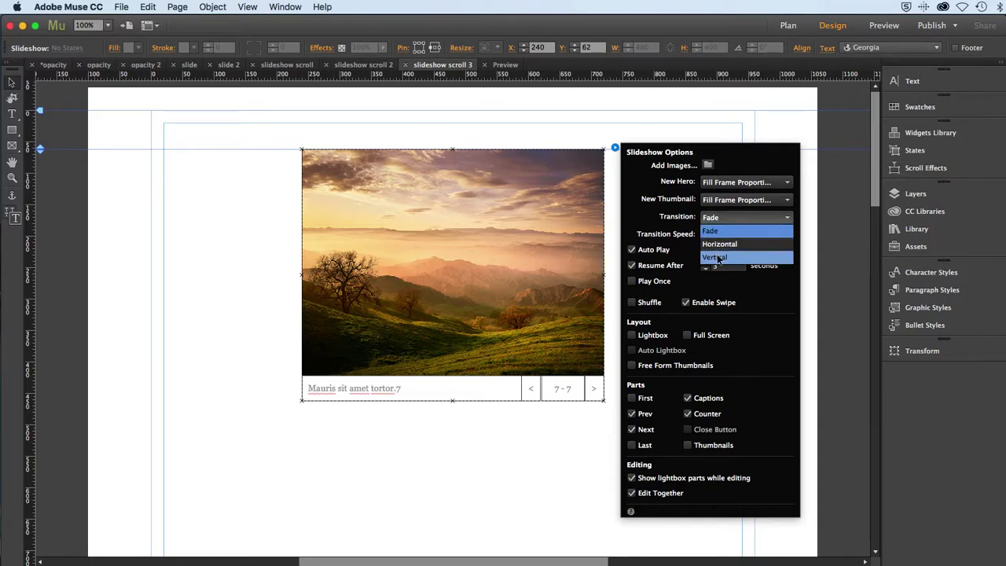
{"action": "left_click", "coordinate": [718, 259]}
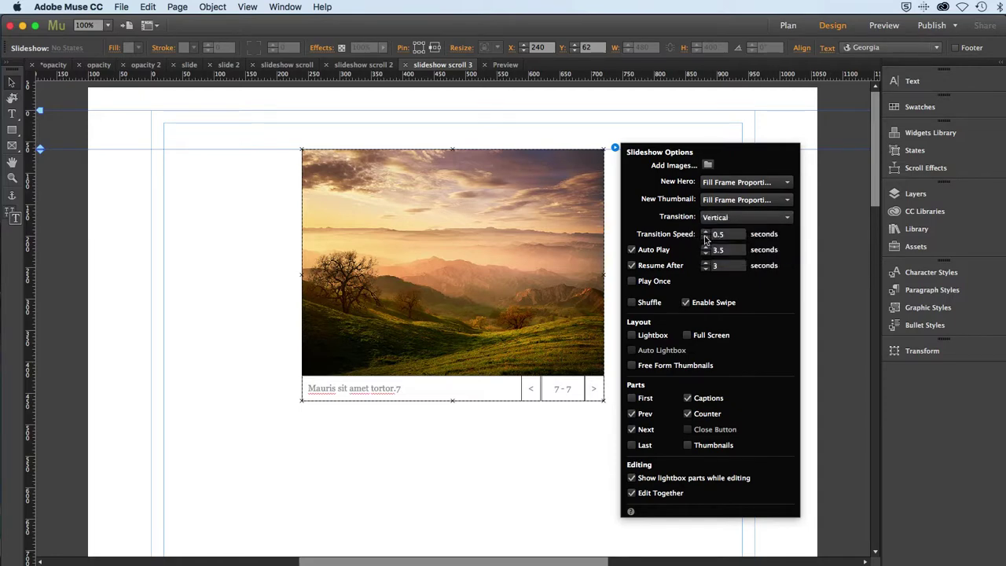
{"action": "left_click", "coordinate": [721, 235]}
{"action": "type", "text": "1"}
{"action": "key", "text": "Tab"}
{"action": "left_click", "coordinate": [542, 459]}
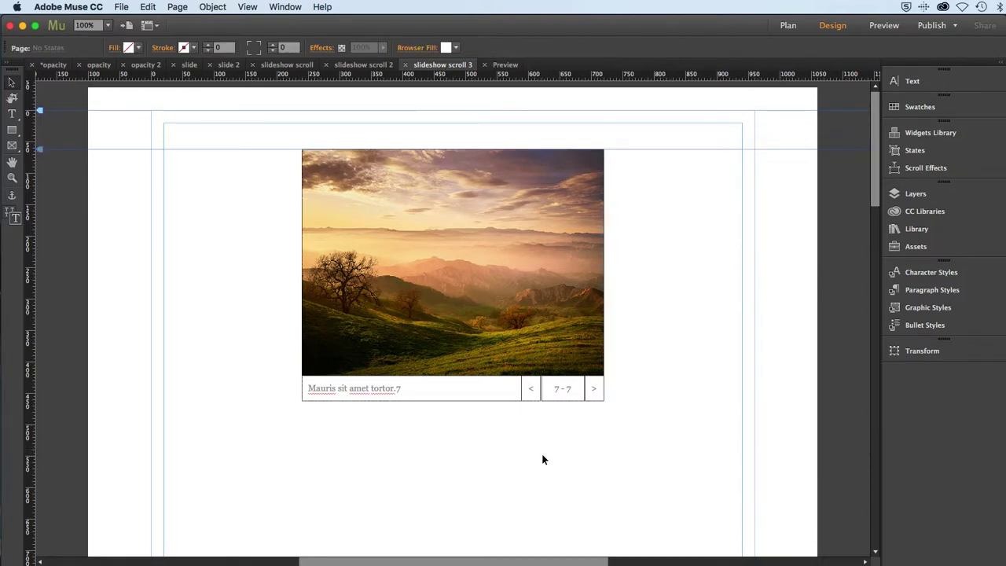
- Save the site and select the slideshow's next-image arrow
{"action": "left_click", "coordinate": [122, 7]}
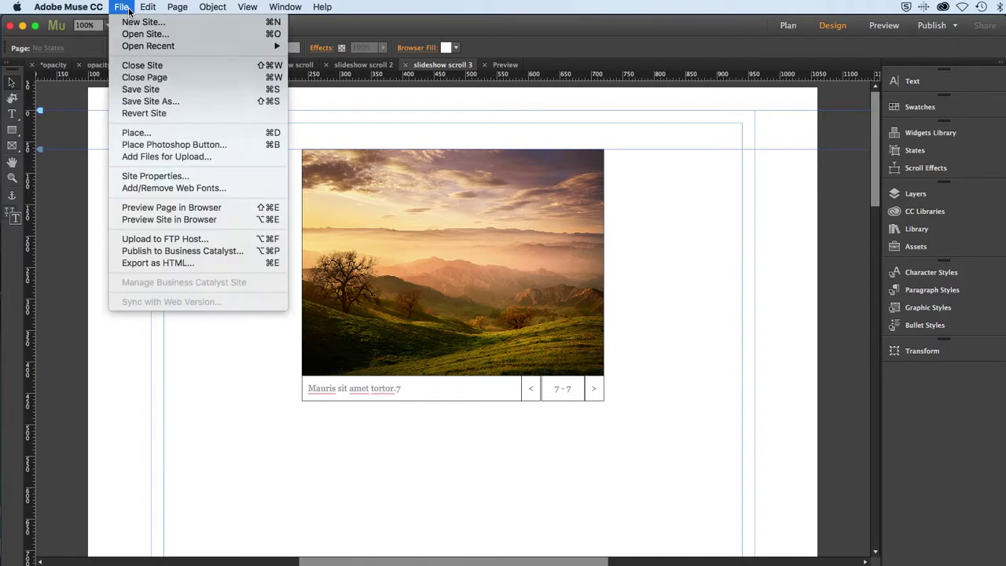
{"action": "left_click", "coordinate": [127, 89]}
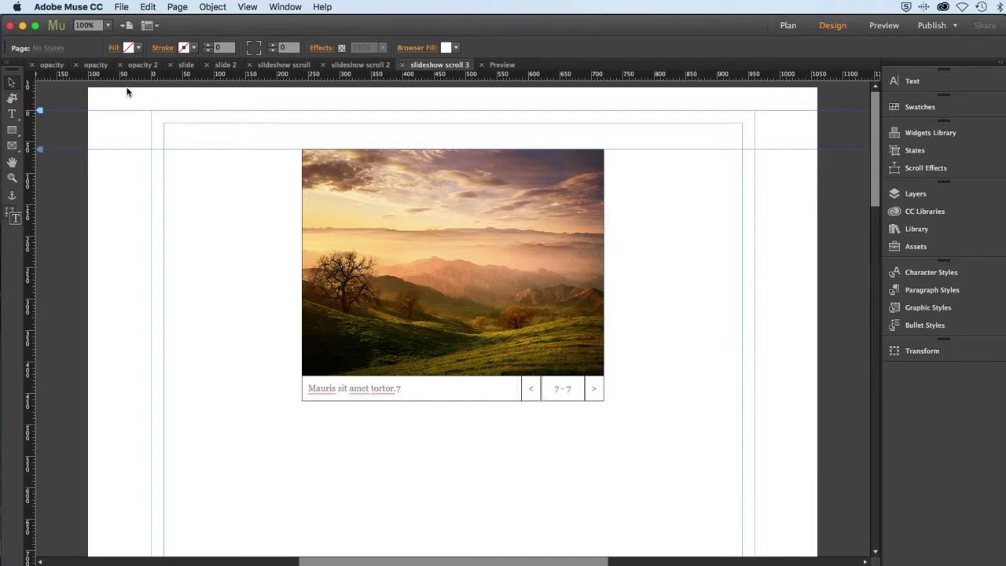
{"action": "left_click", "coordinate": [593, 390]}
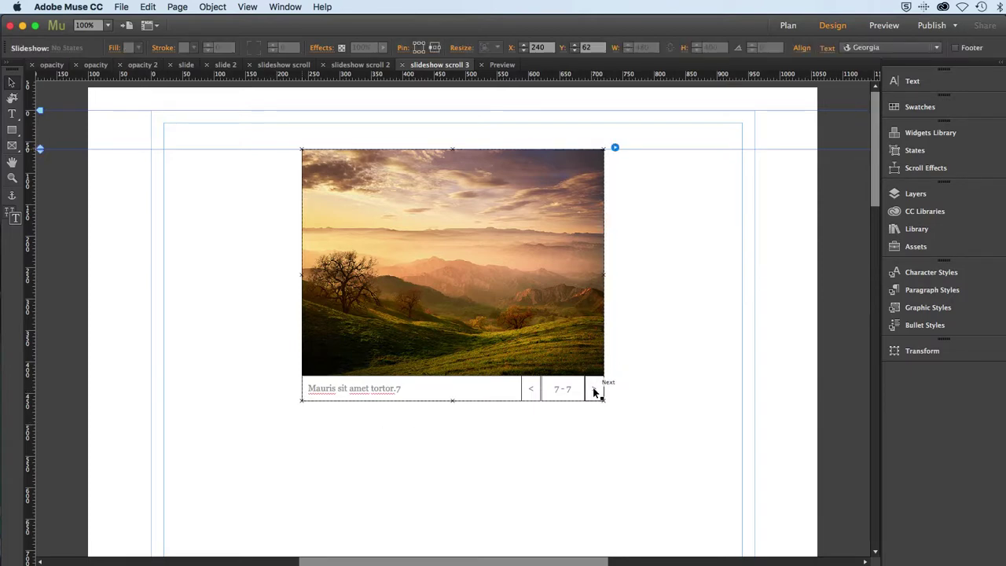
{"action": "left_click", "coordinate": [594, 390]}
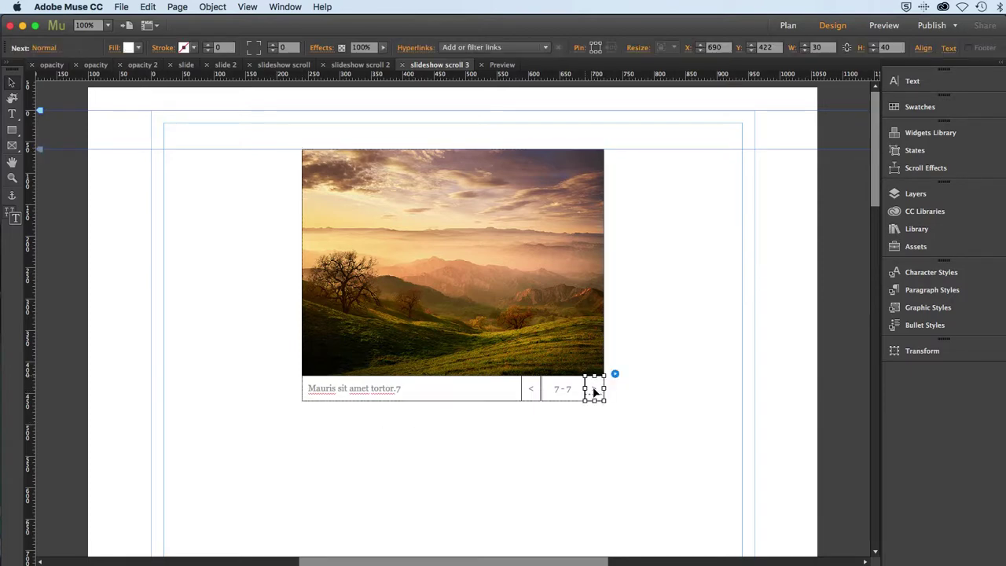
- Step the slideshow back to image 2 and start editing its caption
{"action": "left_click", "coordinate": [532, 391]}
{"action": "left_click", "coordinate": [531, 392]}
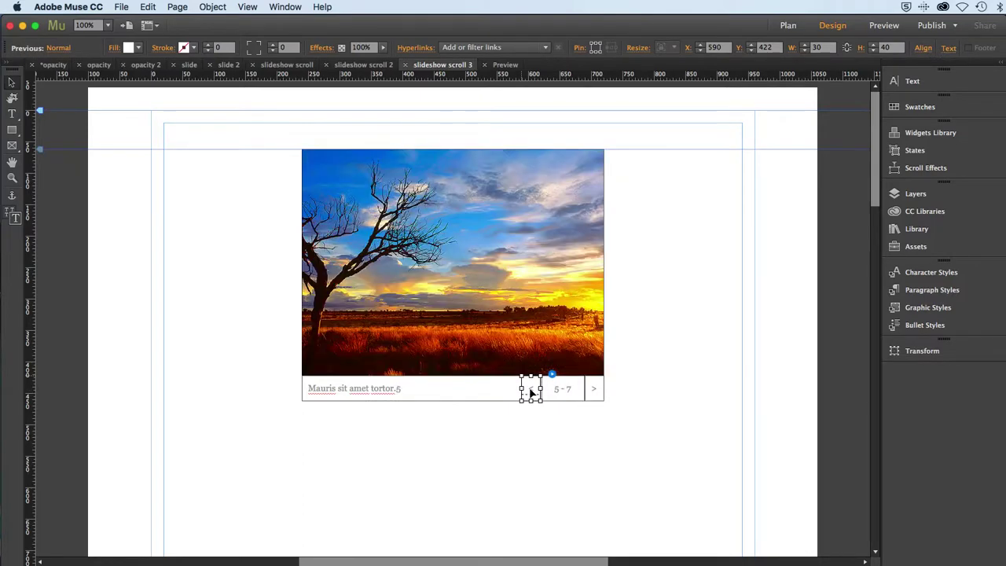
{"action": "left_click", "coordinate": [531, 392]}
{"action": "left_click", "coordinate": [532, 391]}
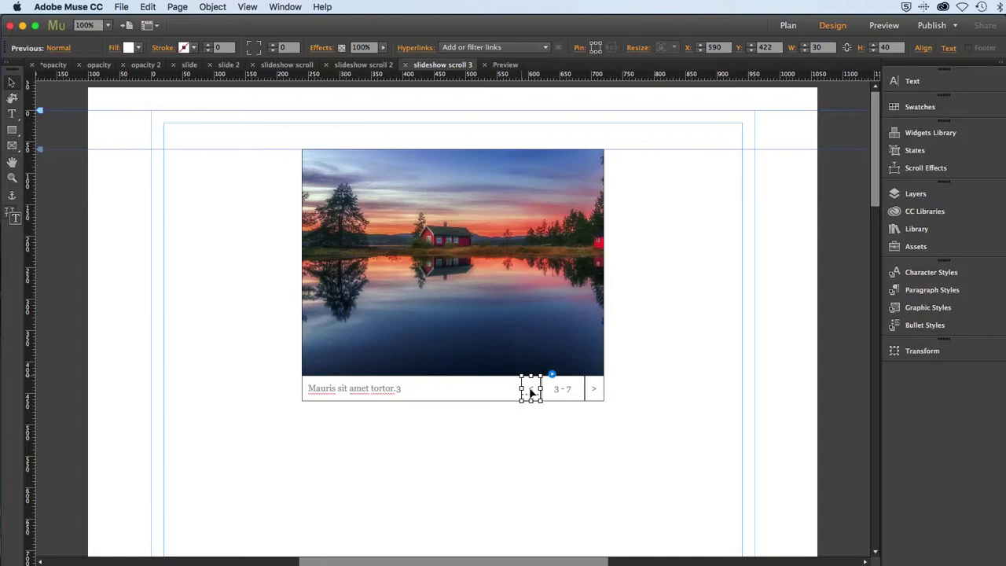
{"action": "left_click", "coordinate": [531, 391]}
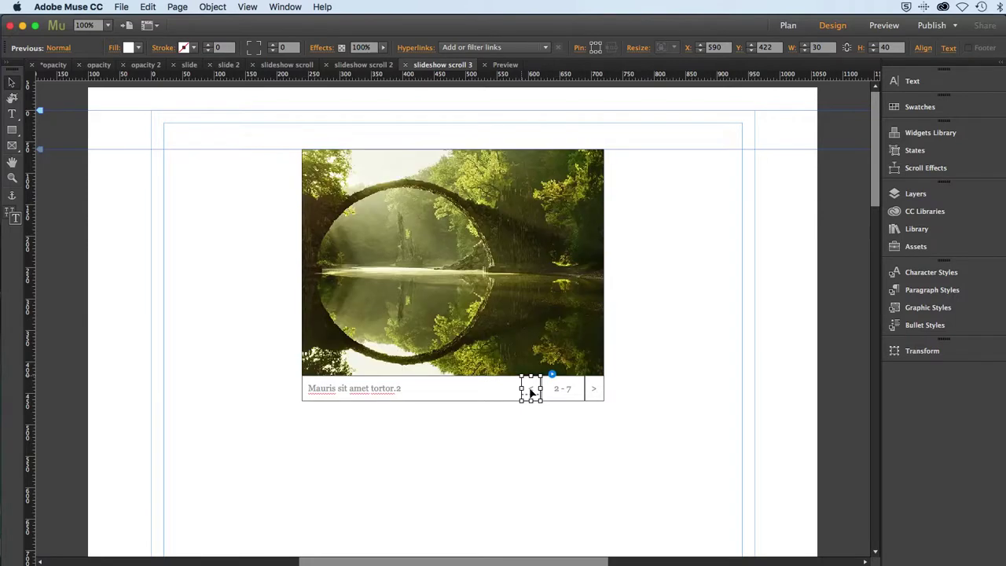
{"action": "left_click", "coordinate": [387, 393]}
{"action": "double_click", "coordinate": [387, 393]}
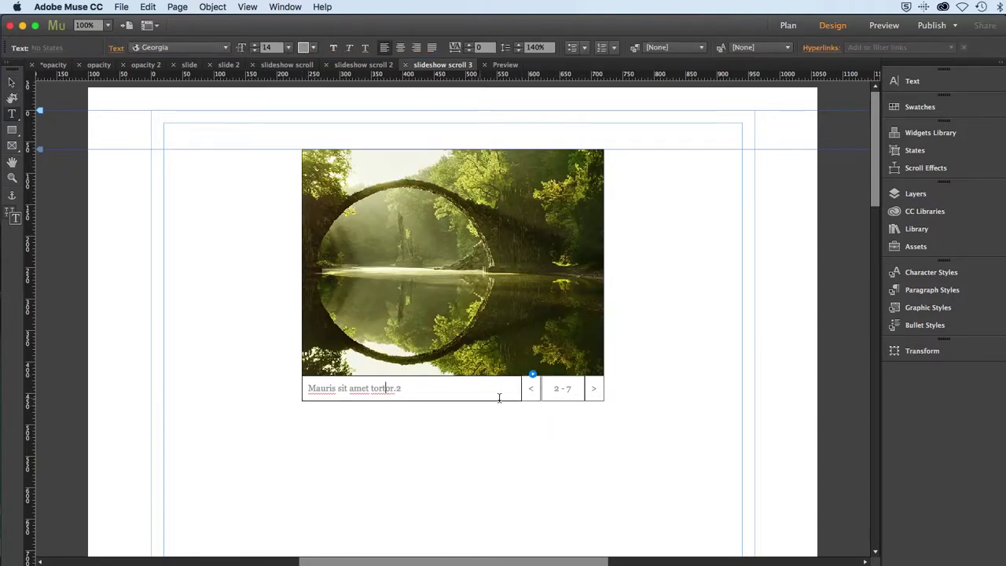
- Advance the slideshow through the images to slide 7 of 7, then deselect
{"action": "left_click", "coordinate": [593, 390]}
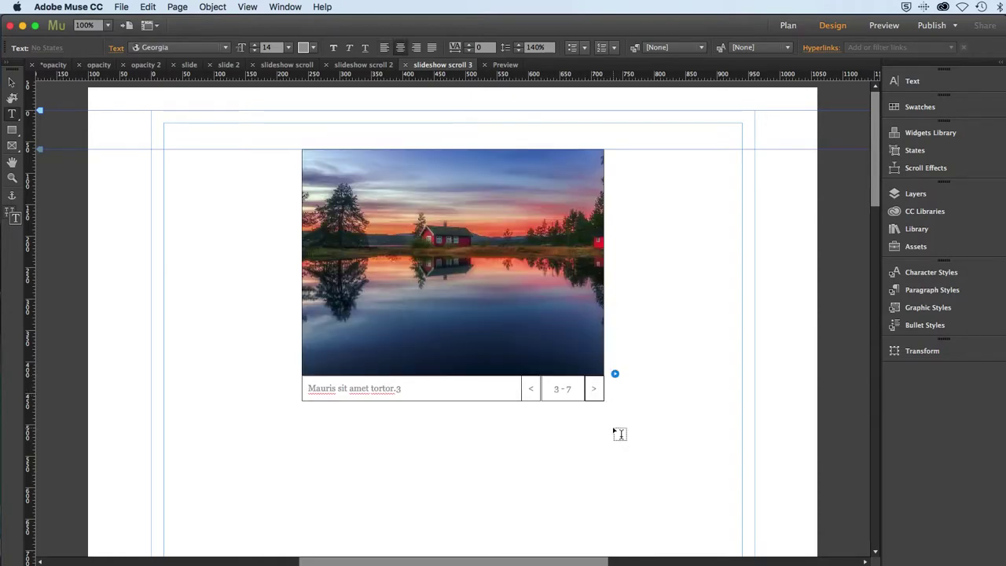
{"action": "left_click", "coordinate": [12, 82]}
{"action": "left_click", "coordinate": [593, 388]}
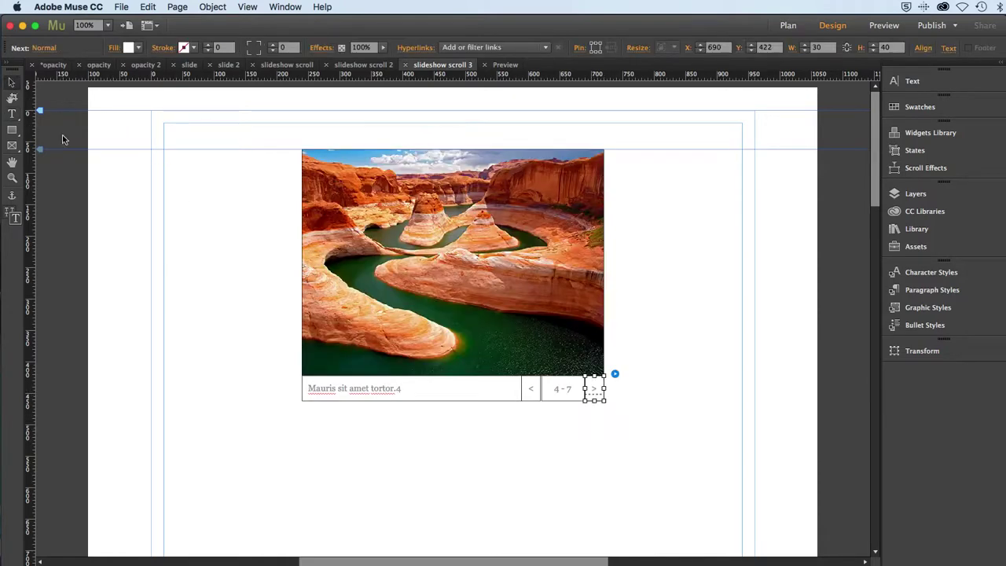
{"action": "left_click", "coordinate": [533, 389]}
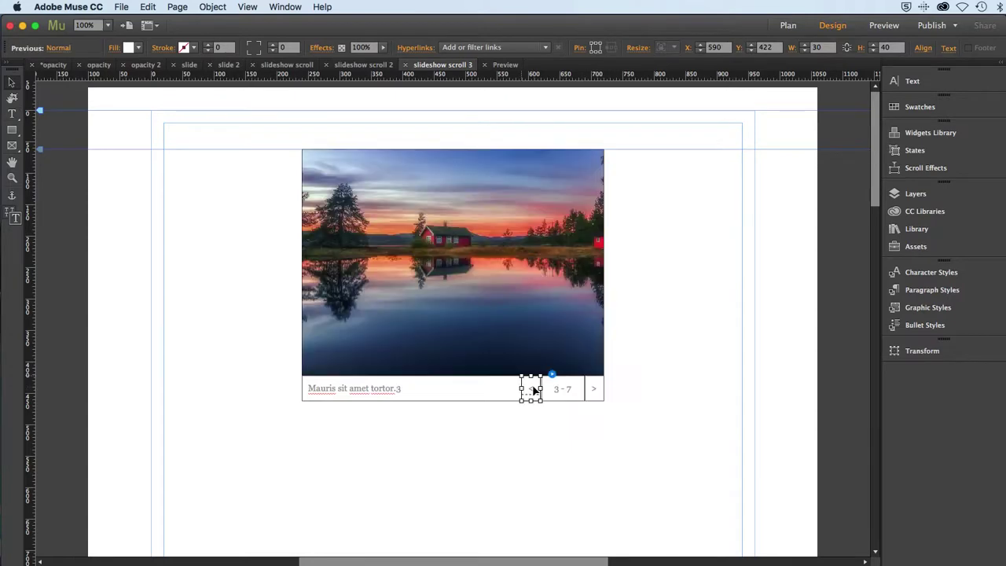
{"action": "left_click", "coordinate": [596, 393]}
{"action": "left_click", "coordinate": [596, 394]}
{"action": "left_click", "coordinate": [596, 393]}
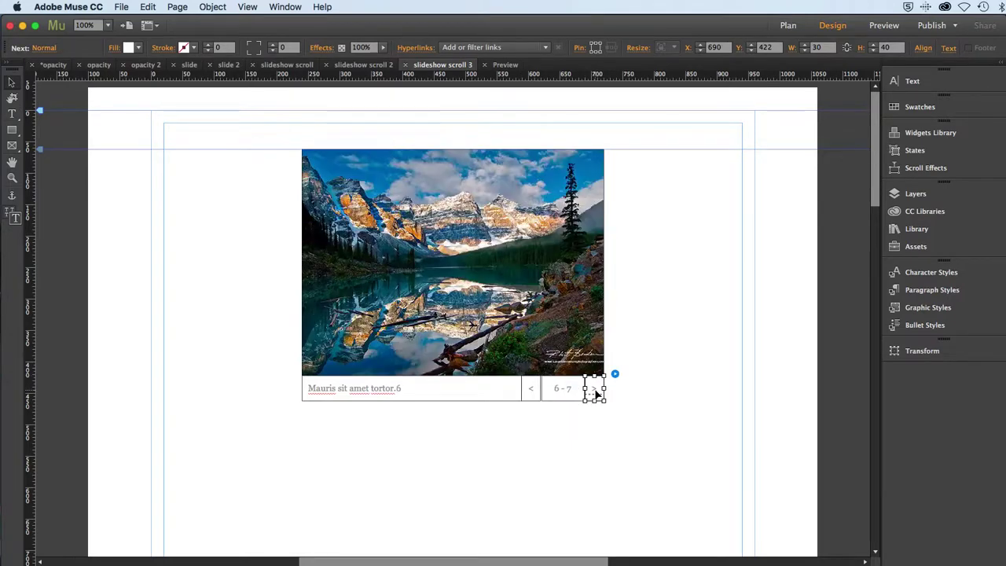
{"action": "left_click", "coordinate": [596, 393]}
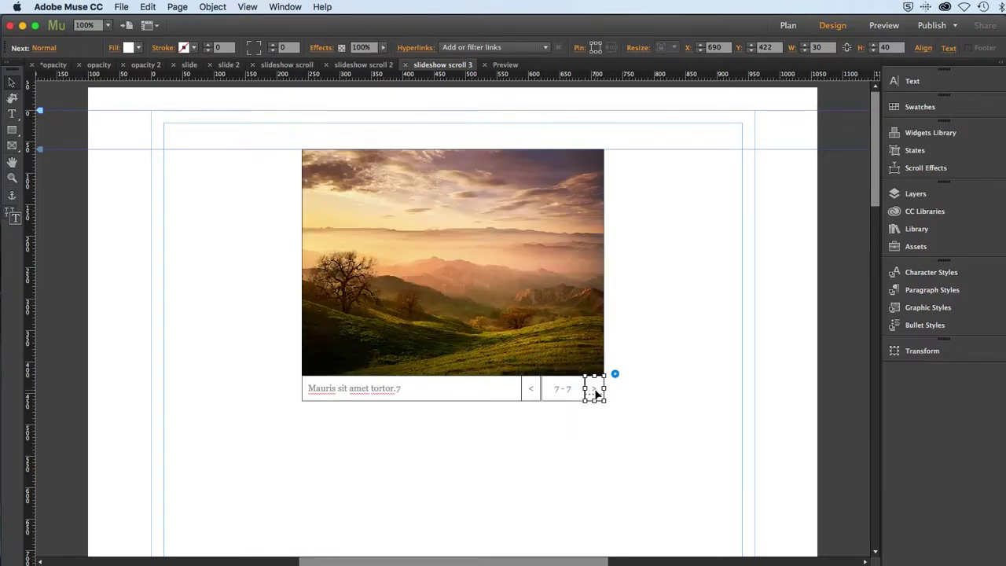
{"action": "left_click", "coordinate": [658, 425]}
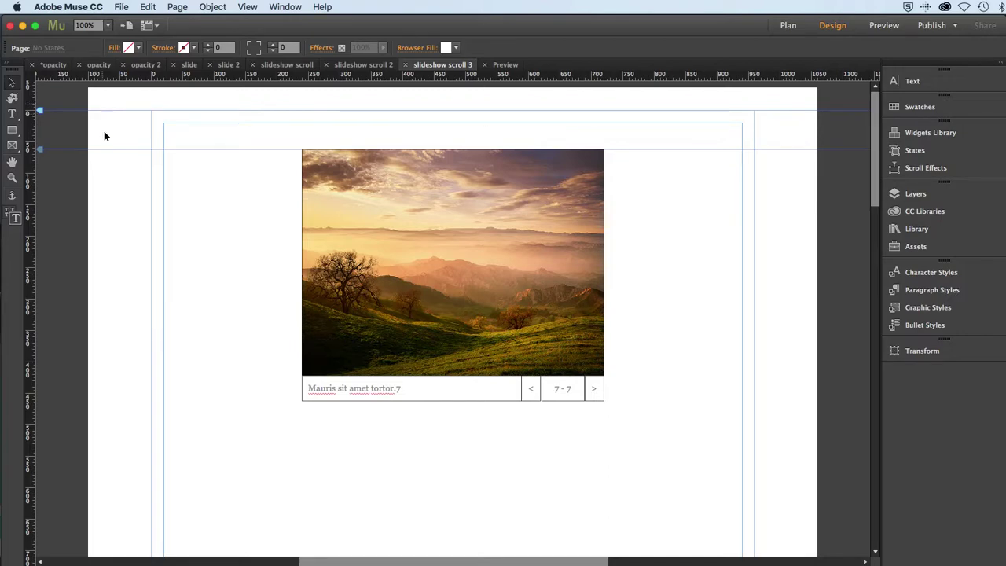
- Drag the slideshow up to Y -36 at the page top and select its hero image
{"action": "left_click", "coordinate": [405, 311]}
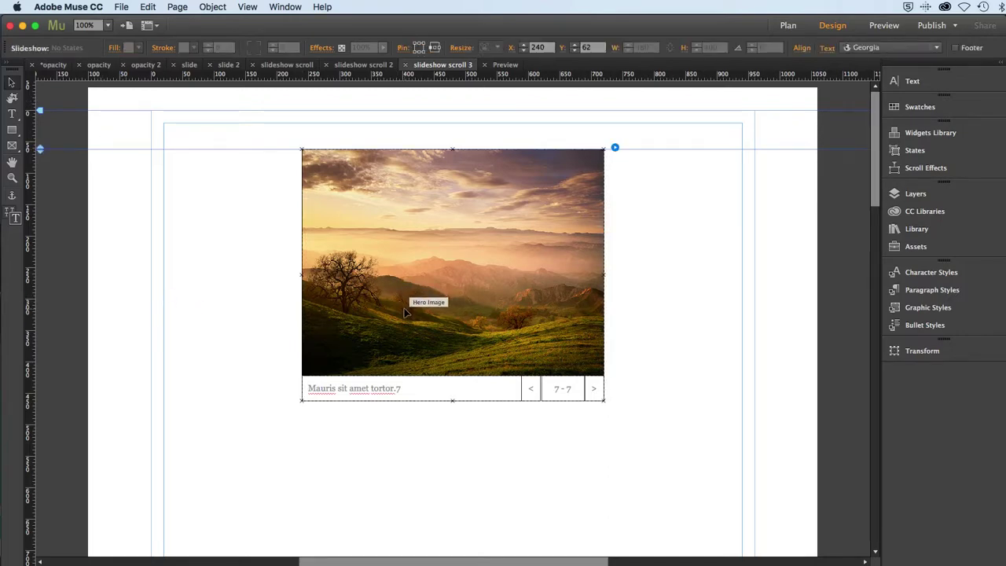
{"action": "left_click_drag", "start_coordinate": [405, 312], "coordinate": [394, 249]}
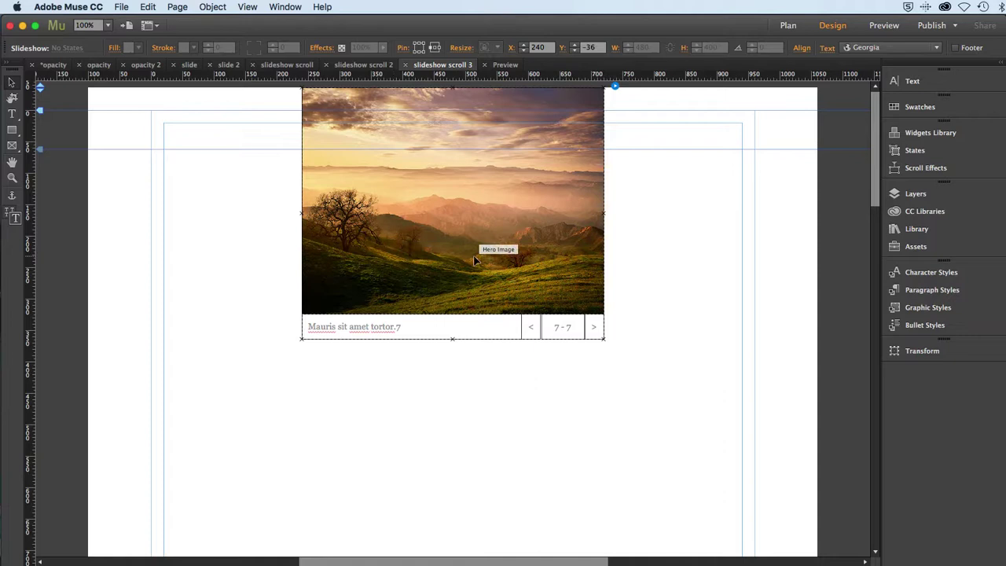
{"action": "left_click", "coordinate": [239, 294]}
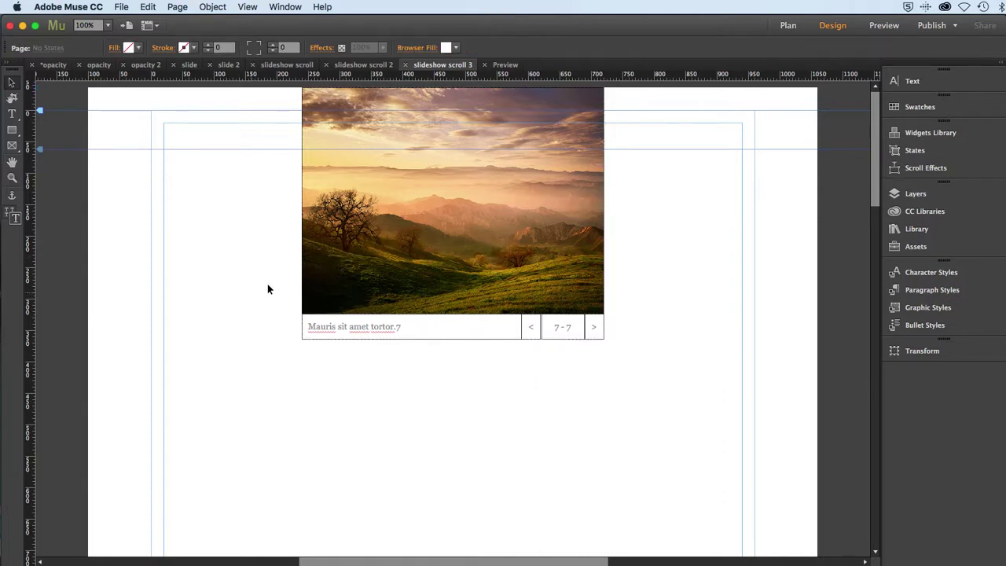
{"action": "left_click", "coordinate": [372, 257]}
{"action": "left_click", "coordinate": [368, 253]}
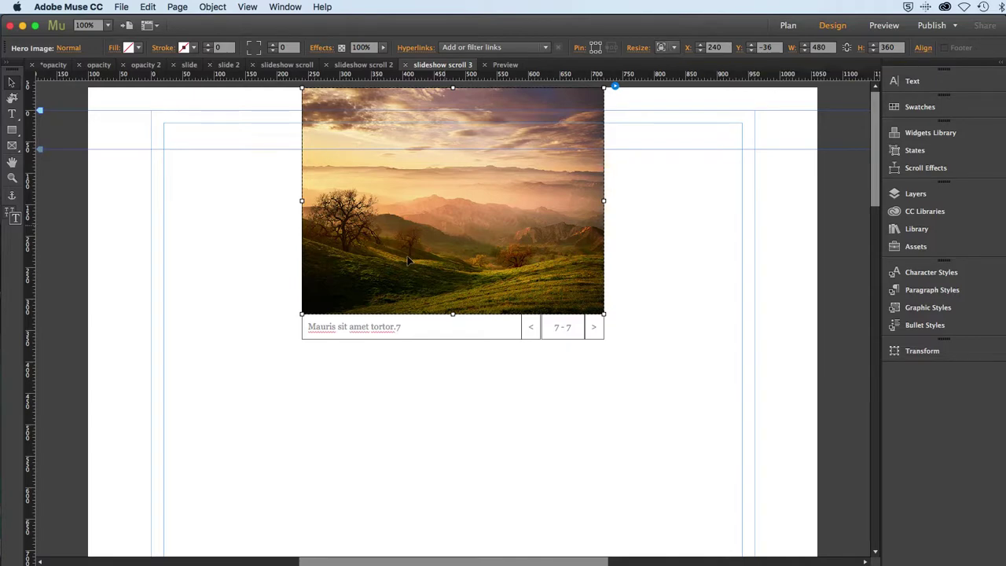
- Set the hero image to Stretch to Browser Width (1160 px at X -100), then reselect the slideshow
{"action": "left_click", "coordinate": [674, 48]}
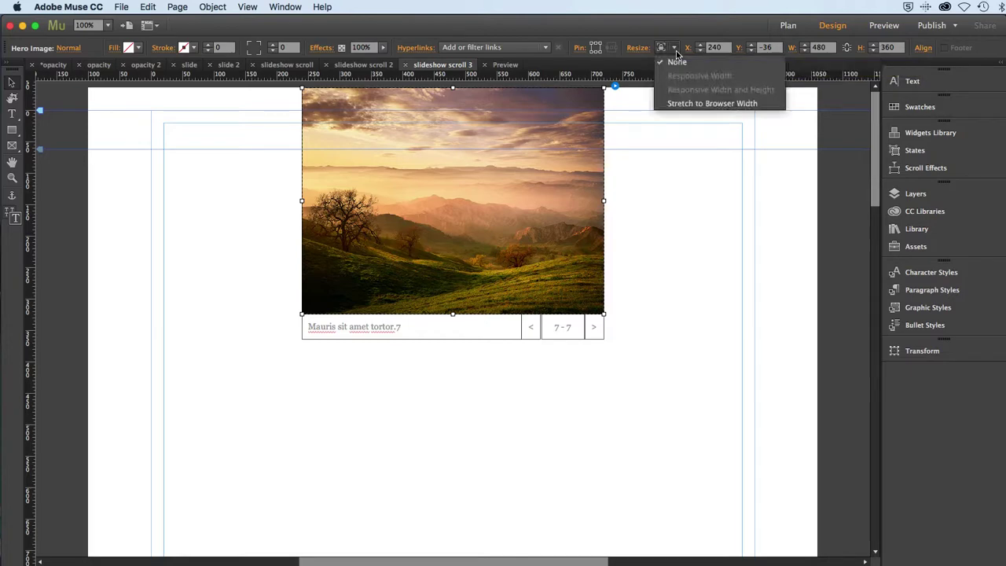
{"action": "left_click", "coordinate": [684, 103]}
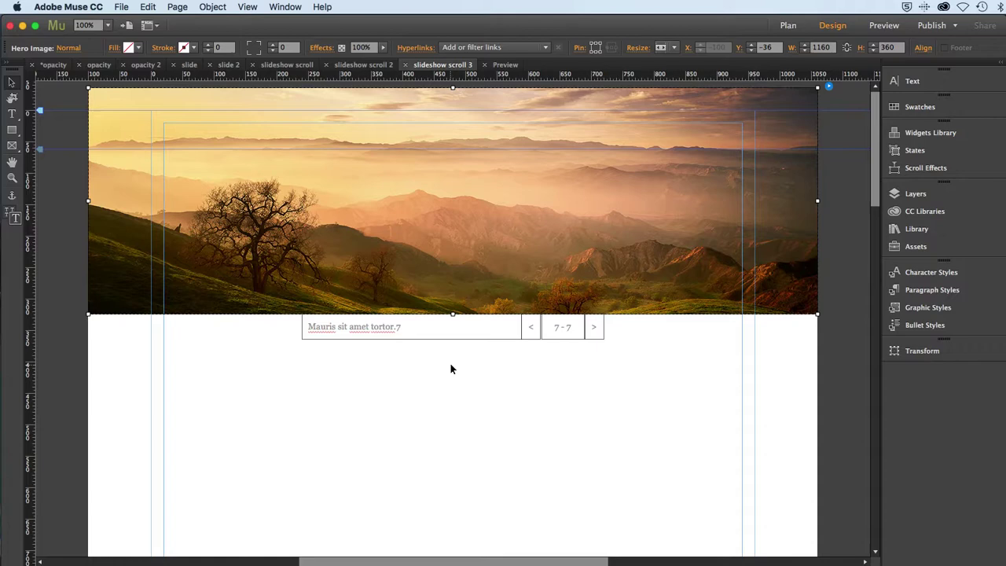
{"action": "left_click", "coordinate": [255, 453]}
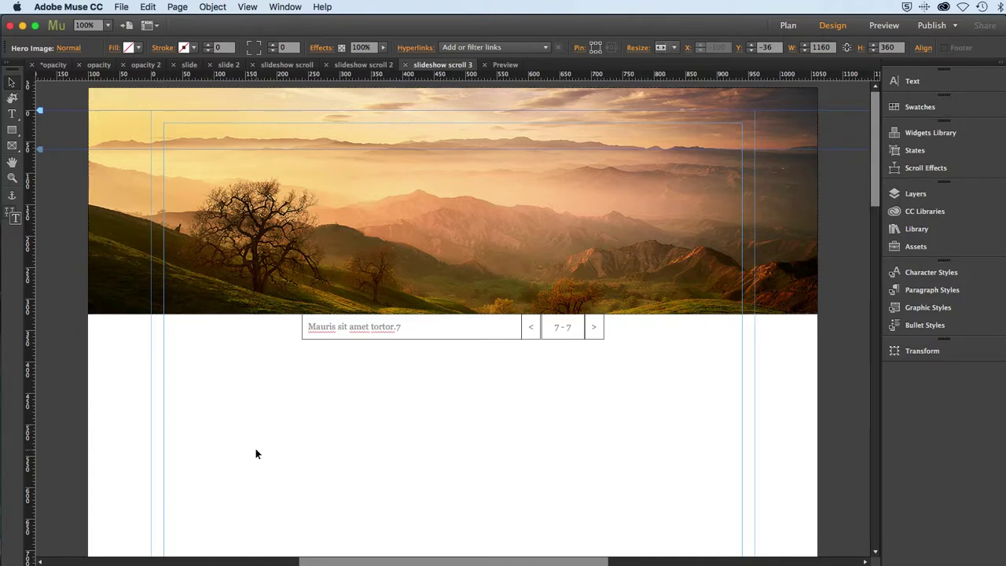
{"action": "left_click", "coordinate": [224, 293]}
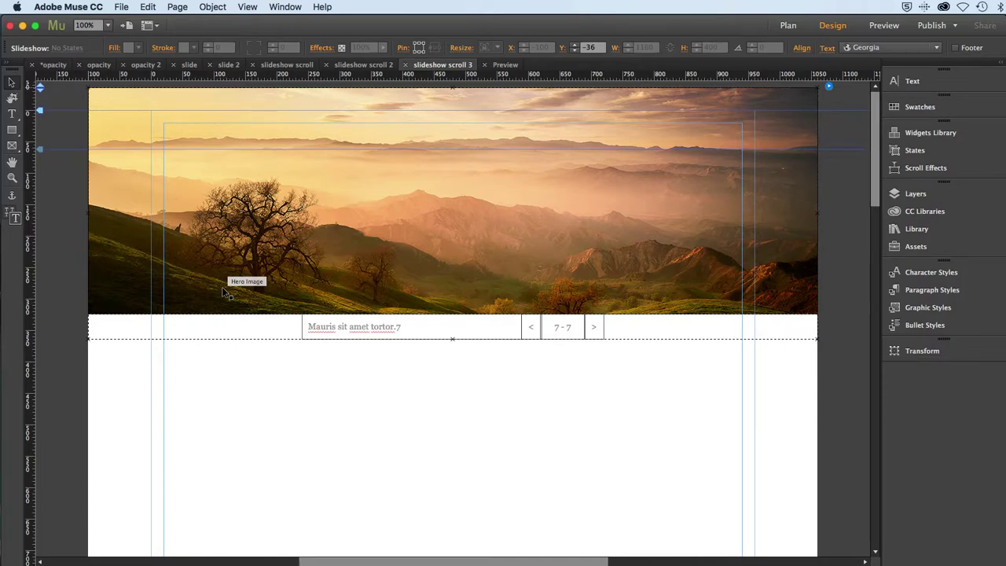
- Enable the slideshow scroll effect with Autoplay at the key position
{"action": "left_click", "coordinate": [900, 173]}
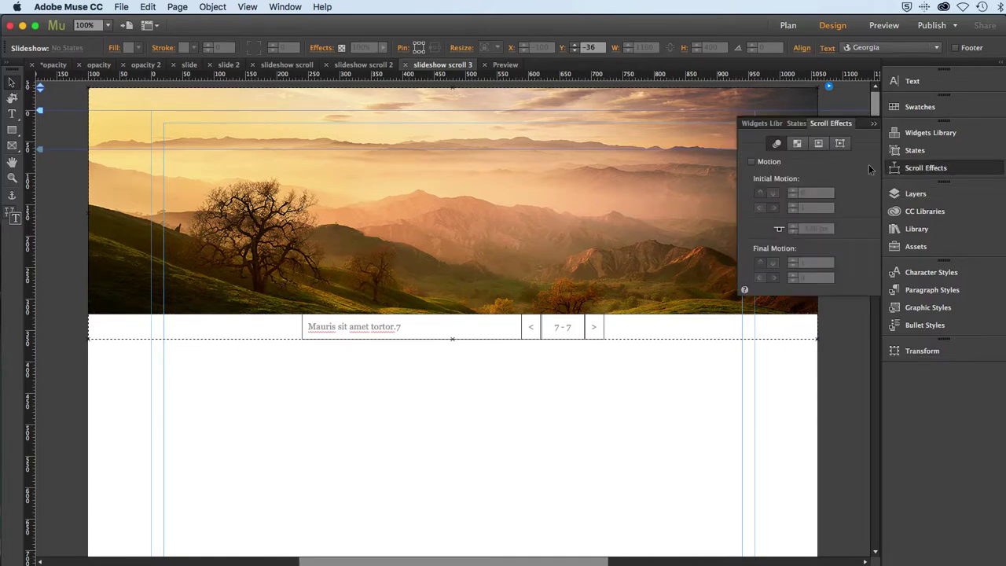
{"action": "left_click", "coordinate": [817, 144]}
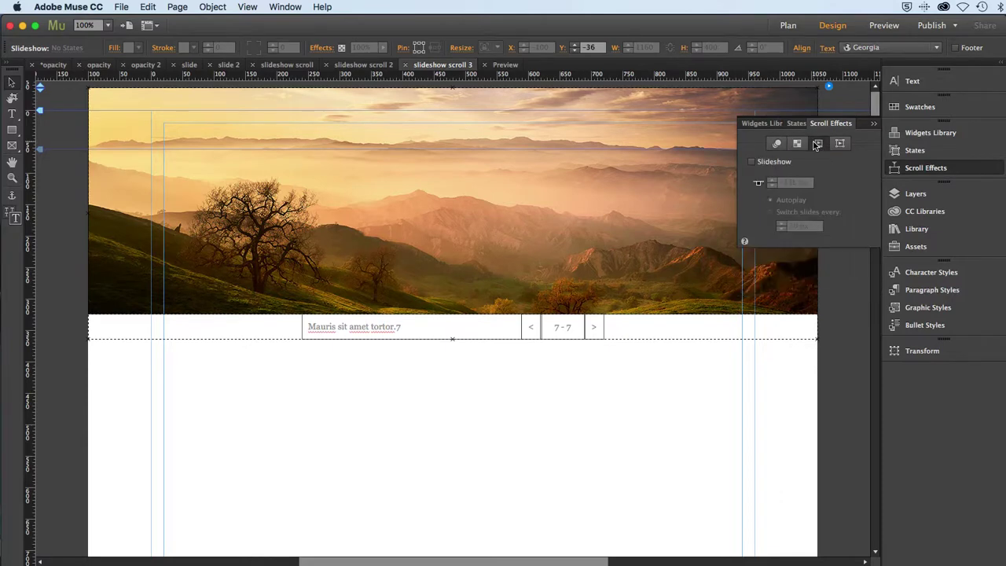
{"action": "left_click", "coordinate": [751, 162]}
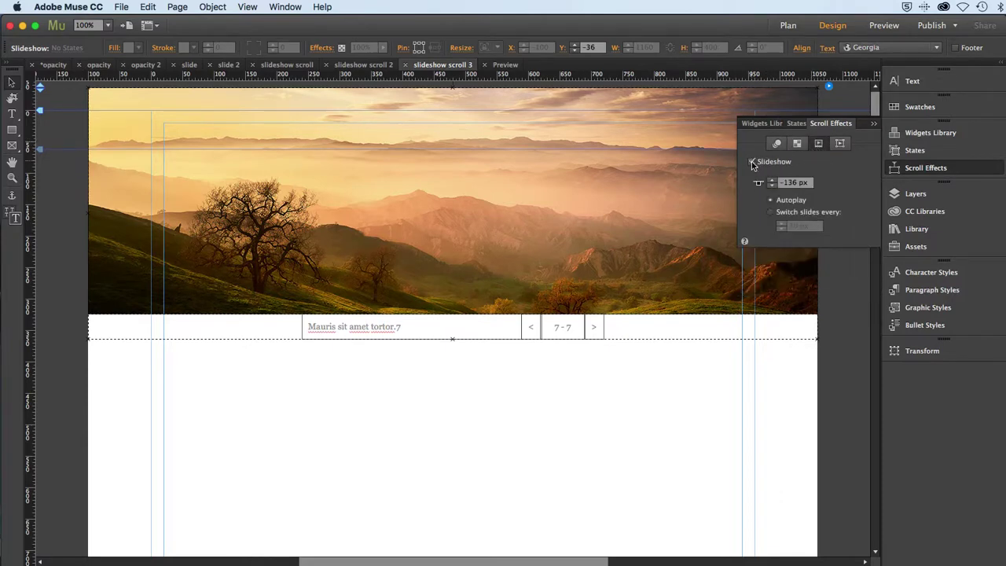
{"action": "left_click", "coordinate": [772, 202]}
- Change the slideshow's key position value from -136 to 0 px
{"action": "left_click", "coordinate": [789, 182]}
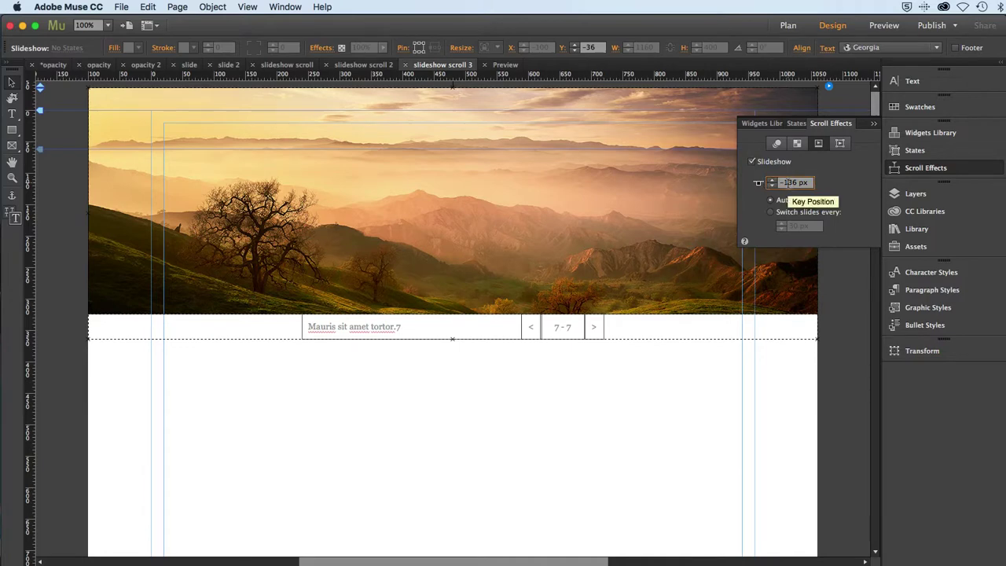
{"action": "key", "text": "BackSpace"}
{"action": "key", "text": "BackSpace"}
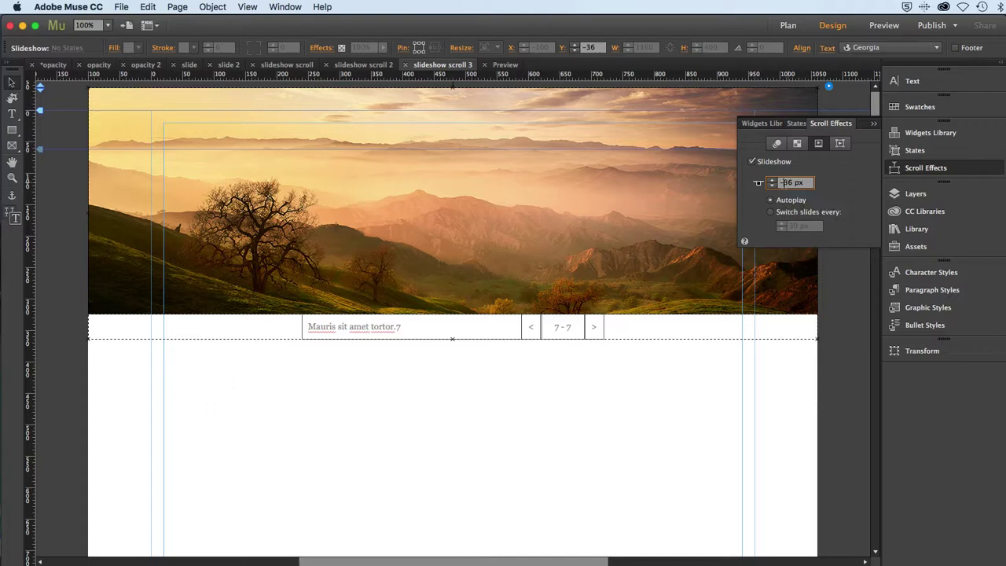
{"action": "triple_click", "coordinate": [783, 182]}
{"action": "left_click", "coordinate": [790, 182]}
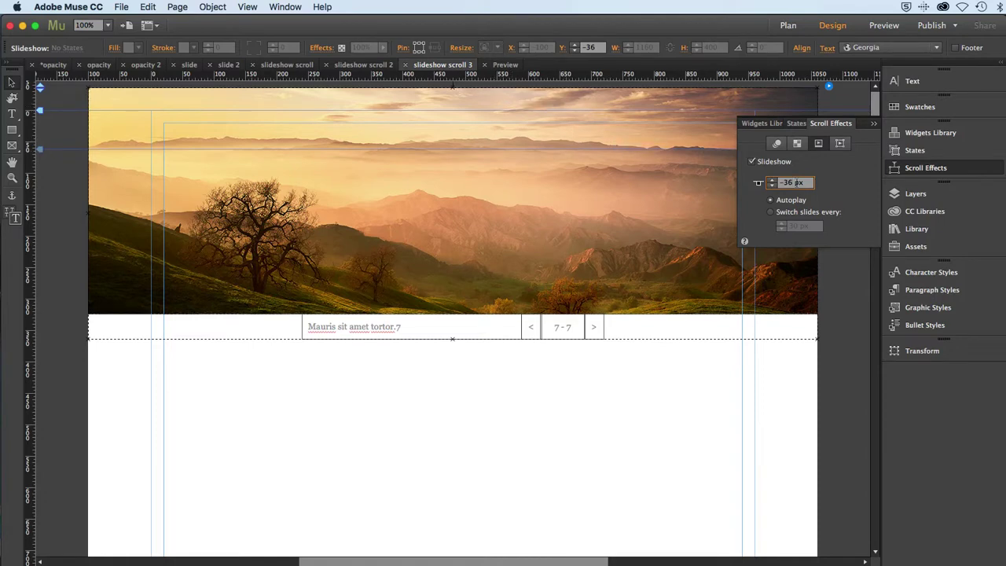
{"action": "key", "text": "Return"}
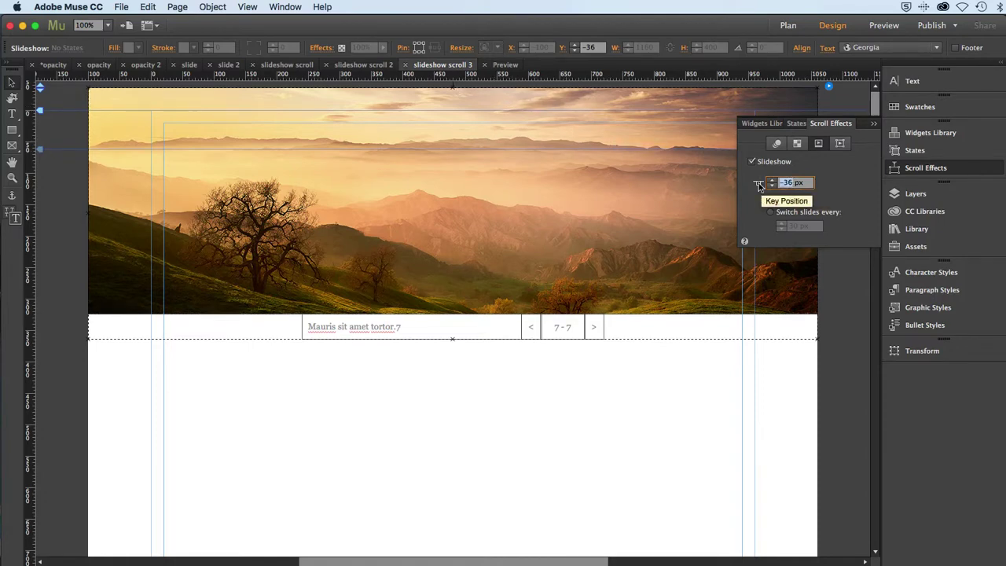
{"action": "type", "text": "0"}
{"action": "key", "text": "Return"}
- Select the whole slideshow and drag its key-position handle up to -36 px
{"action": "left_click", "coordinate": [478, 271]}
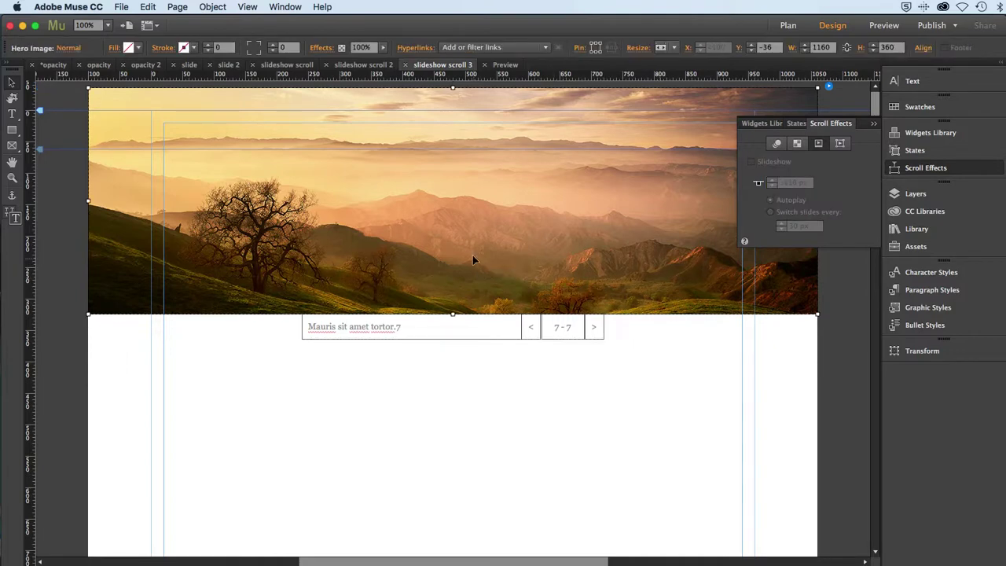
{"action": "key", "text": "Escape"}
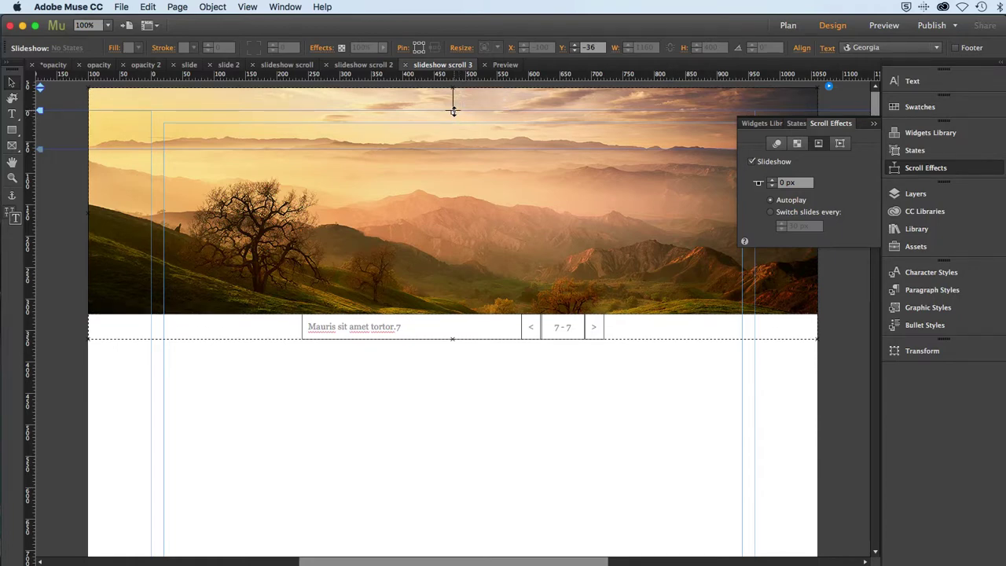
{"action": "left_click_drag", "start_coordinate": [453, 111], "coordinate": [453, 89]}
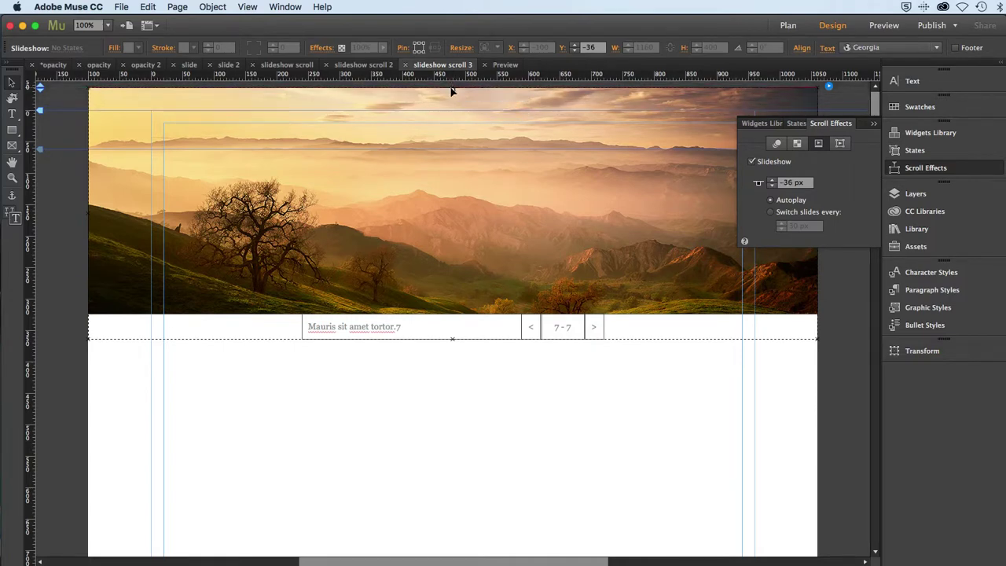
- Switch slides every 200 px of scroll instead of autoplaying, then save the site with Cmd+S
{"action": "left_click", "coordinate": [772, 212]}
{"action": "left_click", "coordinate": [783, 225]}
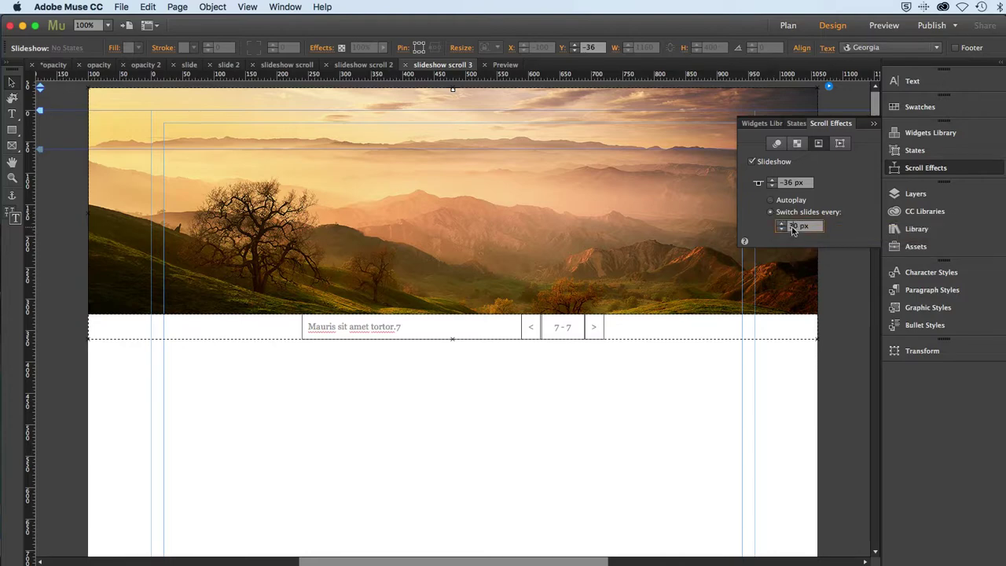
{"action": "type", "text": "20"}
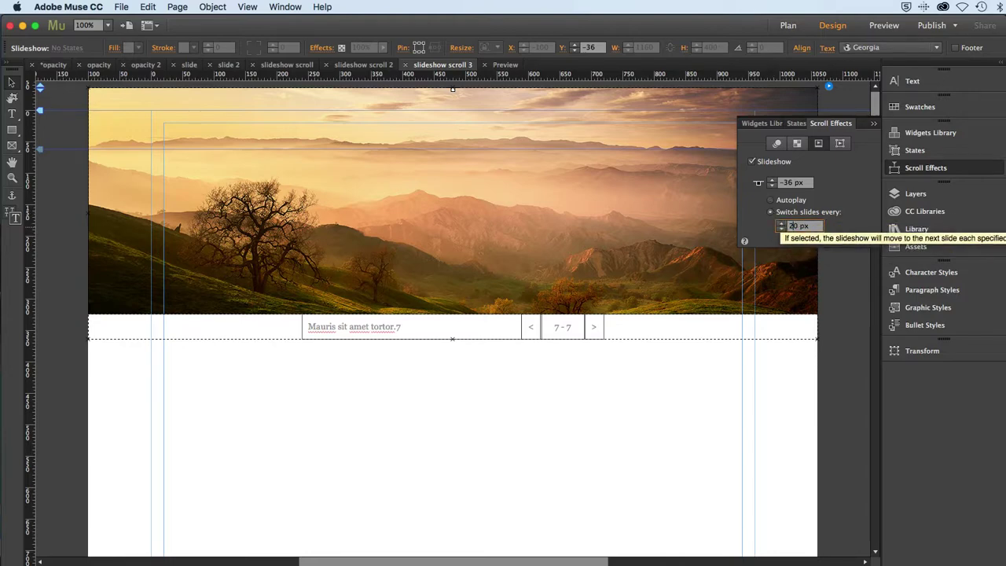
{"action": "type", "text": "0"}
{"action": "key", "text": "shift+Tab"}
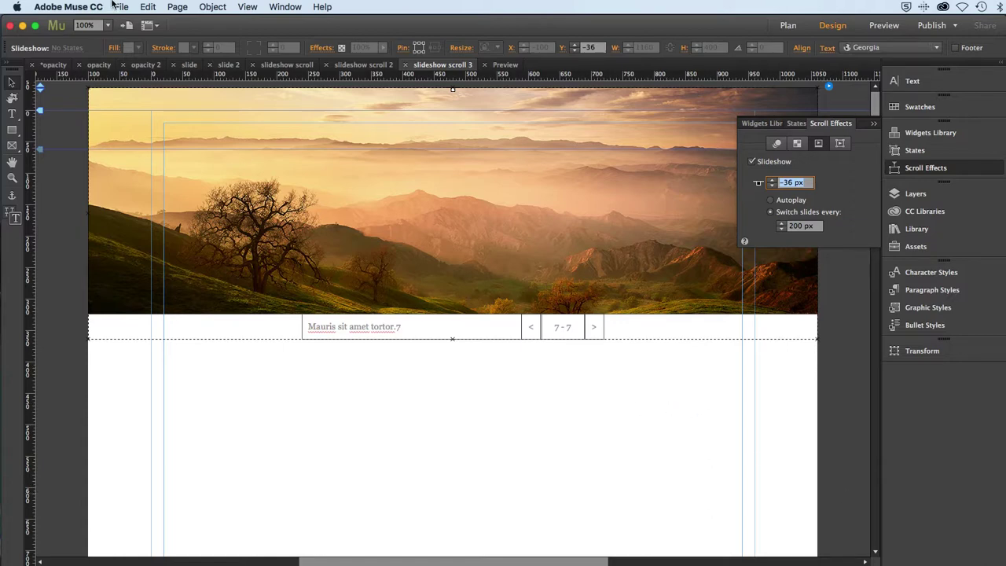
{"action": "key", "text": "super+s"}
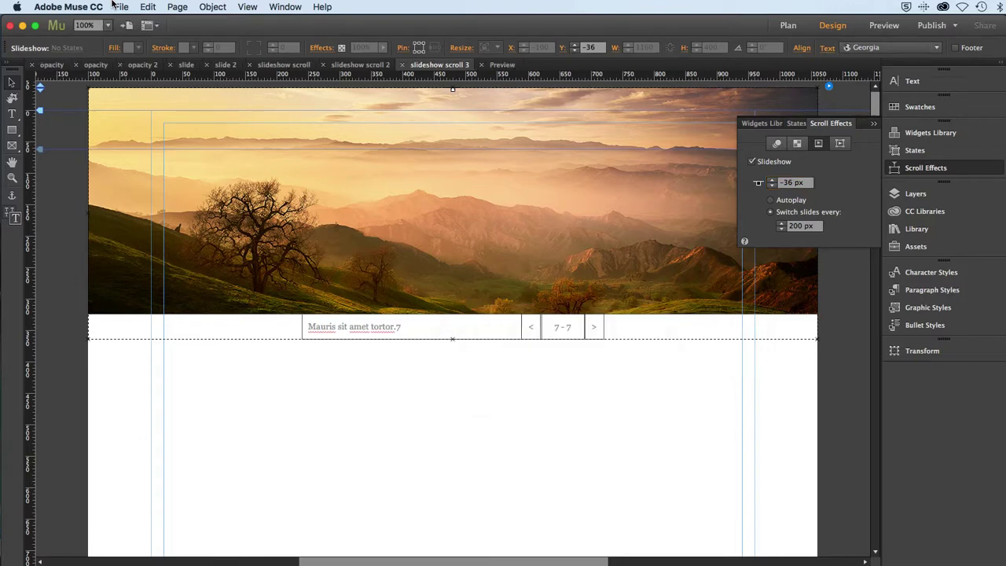
- Preview the page in Safari, scroll through the slideshow to slide 7 of 7, then return to Muse
{"action": "left_click", "coordinate": [117, 6]}
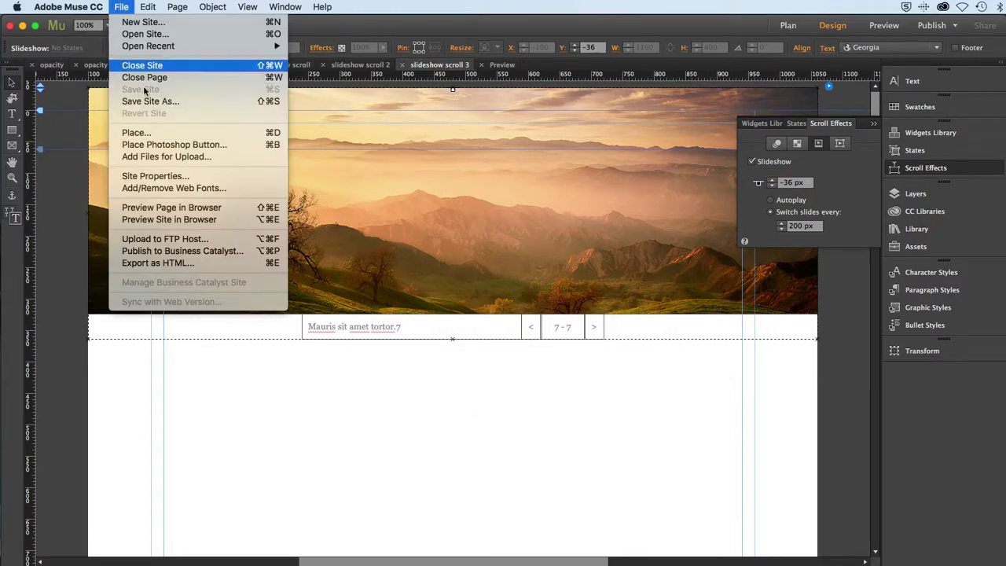
{"action": "left_click", "coordinate": [155, 208]}
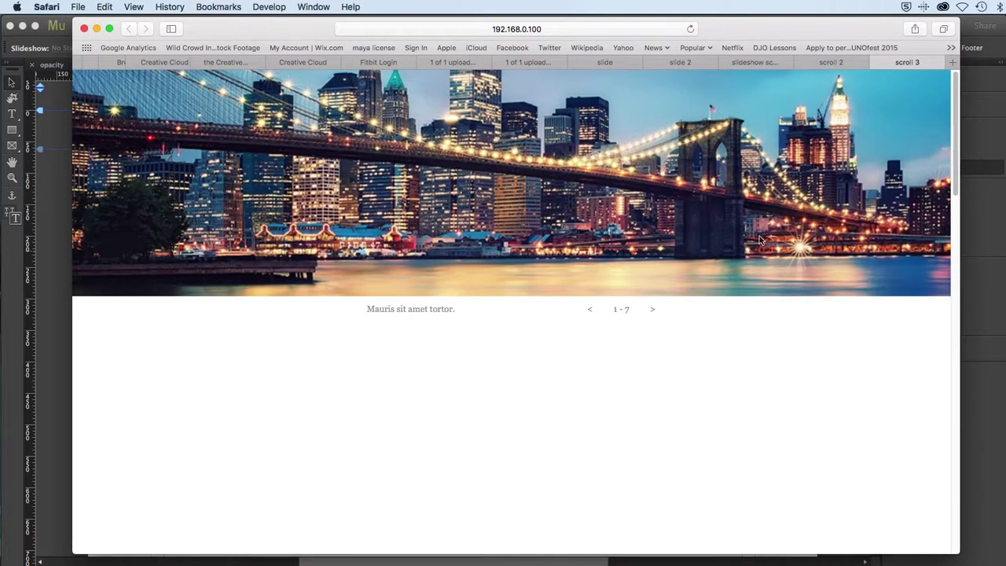
{"action": "left_click_drag", "start_coordinate": [957, 126], "coordinate": [943, 82]}
{"action": "key", "text": "super+Tab"}
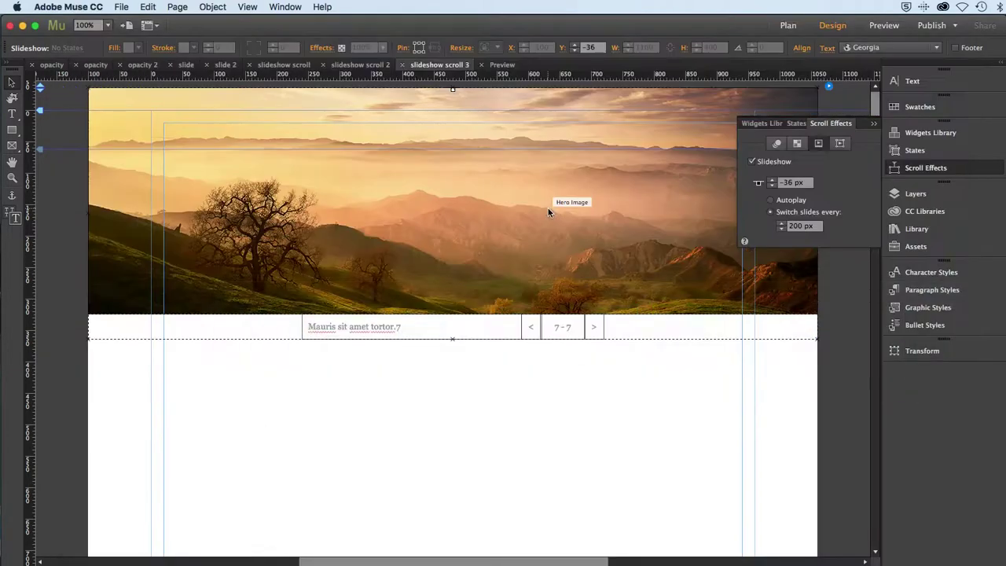
- Enable the slideshow's Motion scroll effect with final speed 0, save the site, and deselect
{"action": "left_click", "coordinate": [777, 143]}
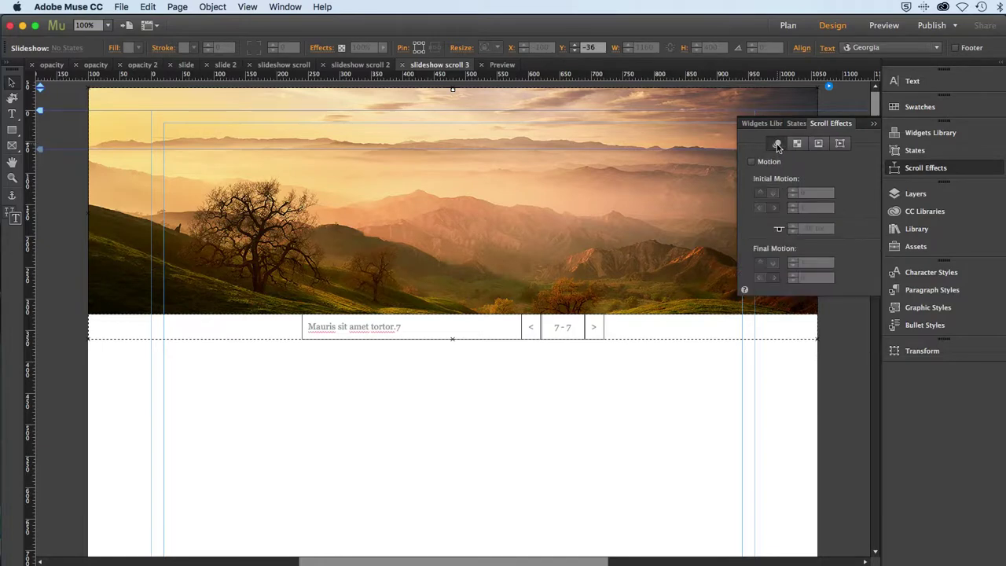
{"action": "left_click", "coordinate": [751, 162]}
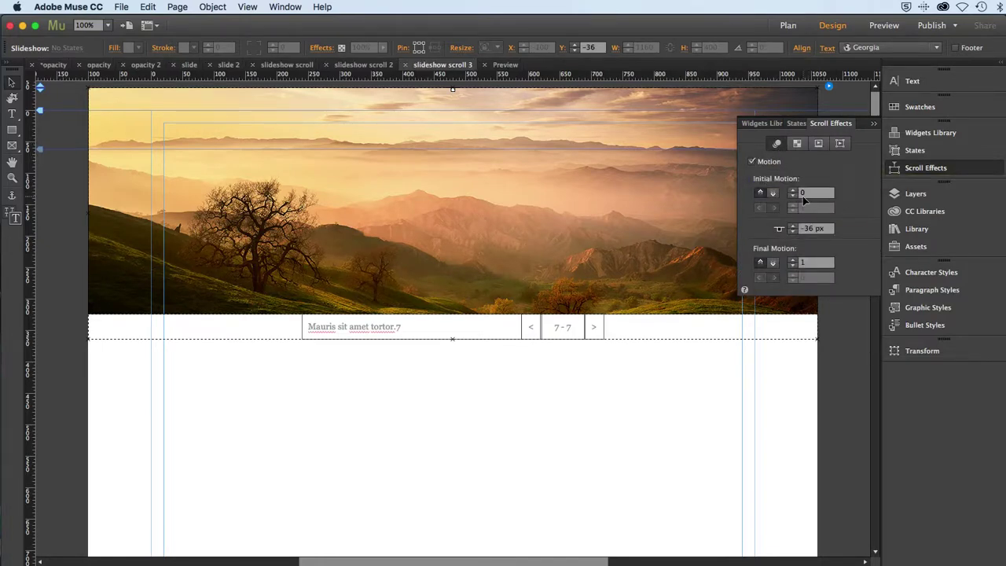
{"action": "left_click", "coordinate": [811, 264]}
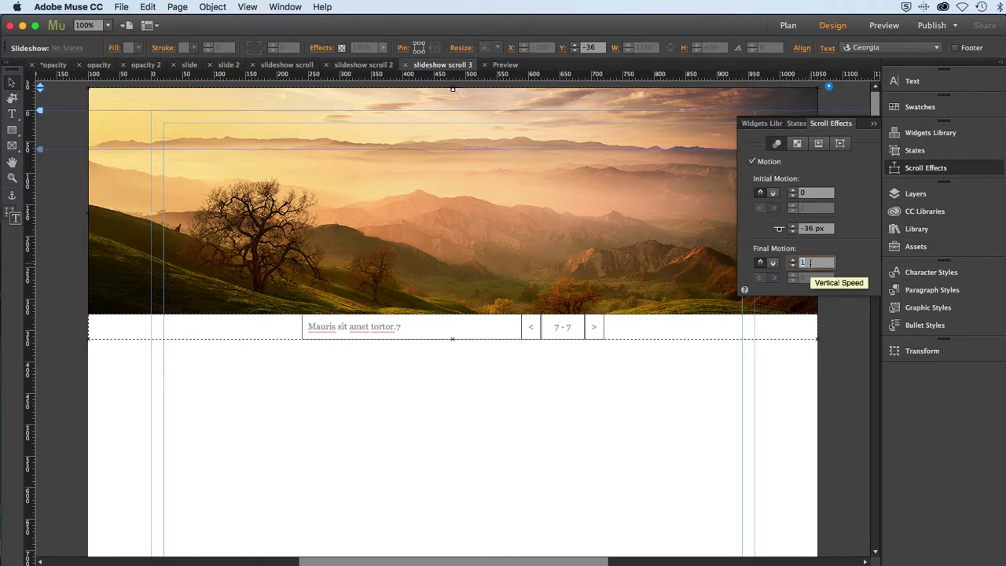
{"action": "key", "text": "Tab"}
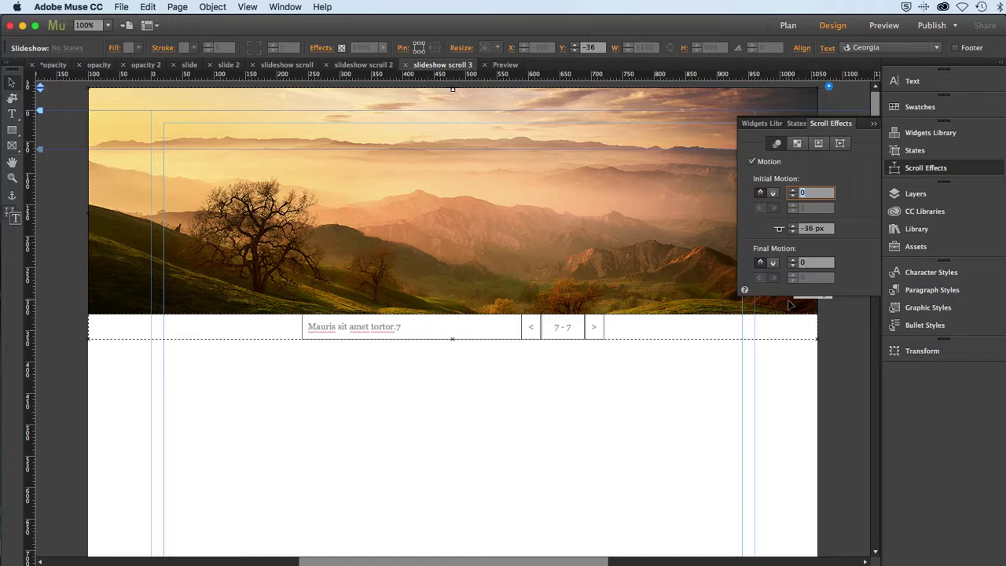
{"action": "key", "text": "super+s"}
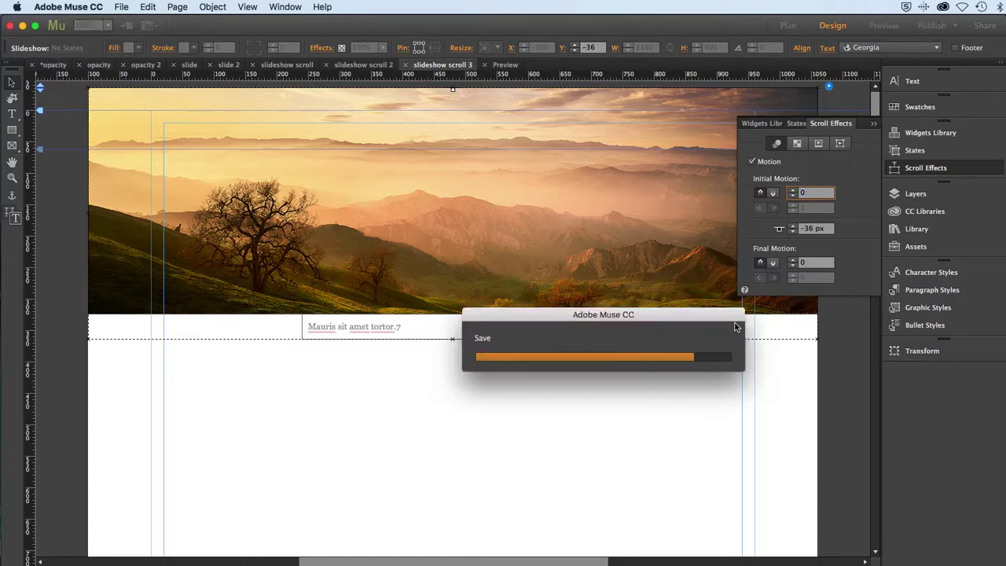
{"action": "left_click", "coordinate": [732, 396]}
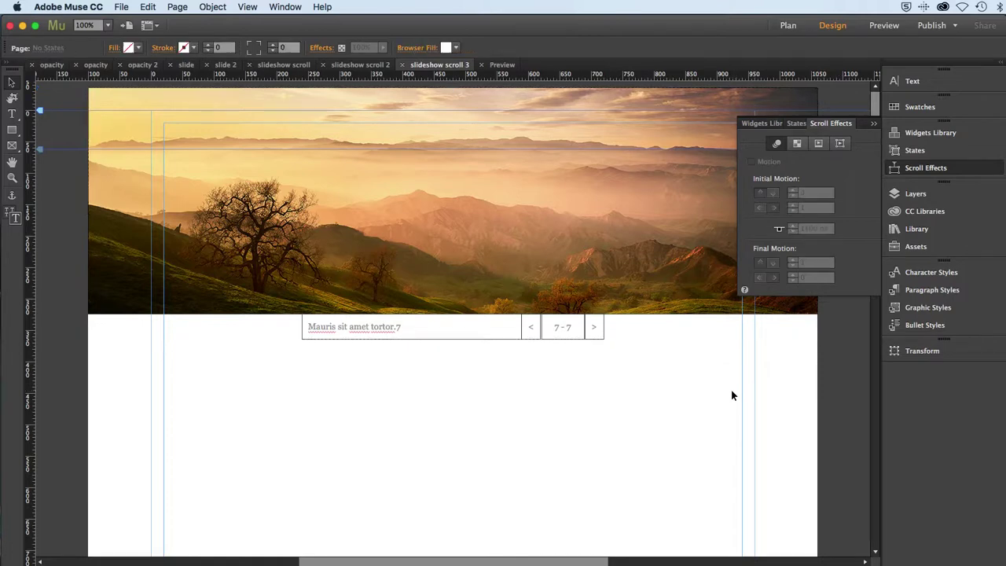
- Preview the page in Safari and scroll down, checking the header stays locked while slides change
{"action": "left_click", "coordinate": [119, 7]}
{"action": "left_click", "coordinate": [151, 207]}
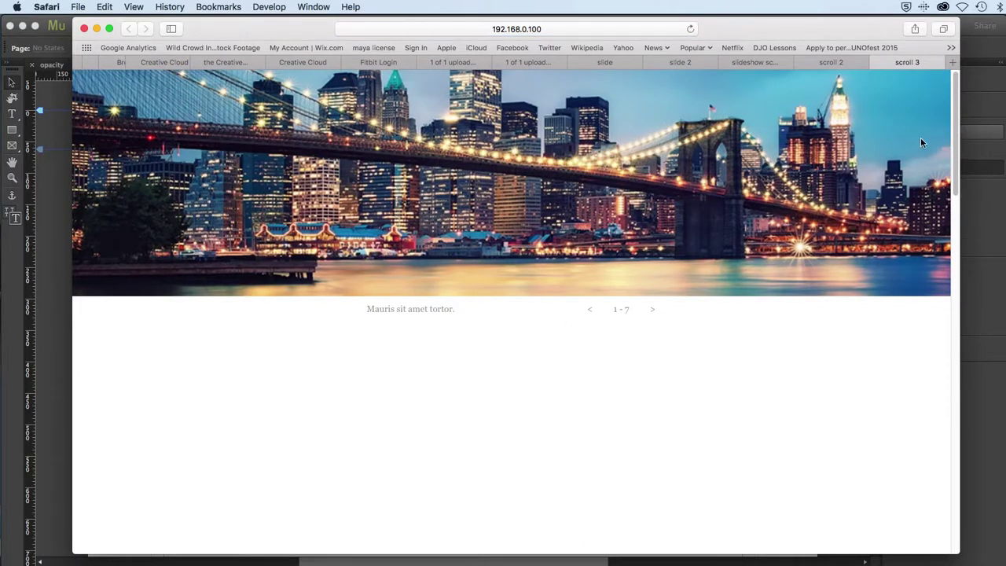
{"action": "left_click_drag", "start_coordinate": [957, 140], "coordinate": [944, 328]}
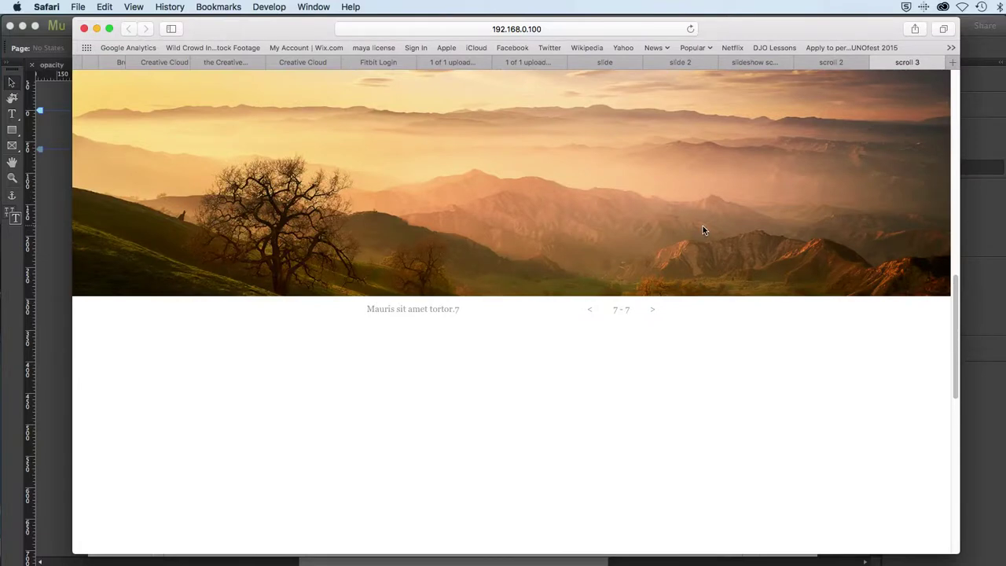
{"action": "scroll", "coordinate": [702, 225], "scroll_direction": "down", "scroll_amount": 2}
{"action": "scroll", "coordinate": [702, 225], "scroll_direction": "down", "scroll_amount": 2}
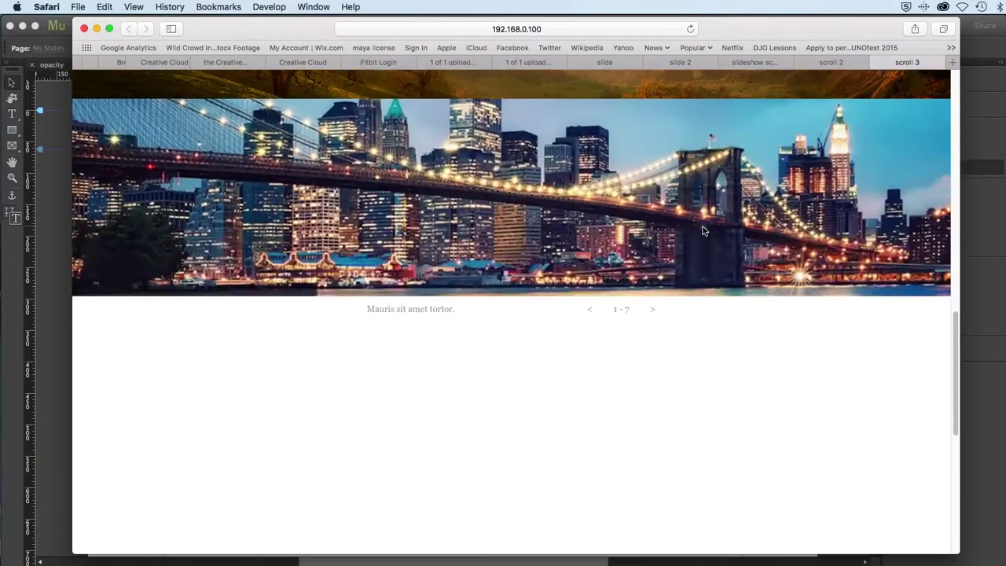
{"action": "scroll", "coordinate": [702, 226], "scroll_direction": "down", "scroll_amount": 2}
{"action": "scroll", "coordinate": [703, 227], "scroll_direction": "down", "scroll_amount": 2}
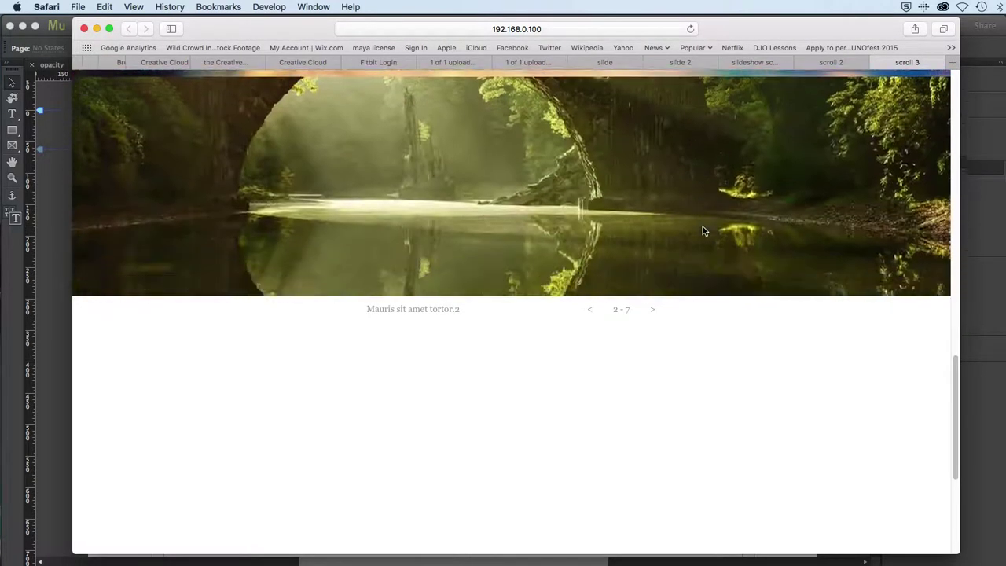
{"action": "scroll", "coordinate": [703, 226], "scroll_direction": "down", "scroll_amount": 4}
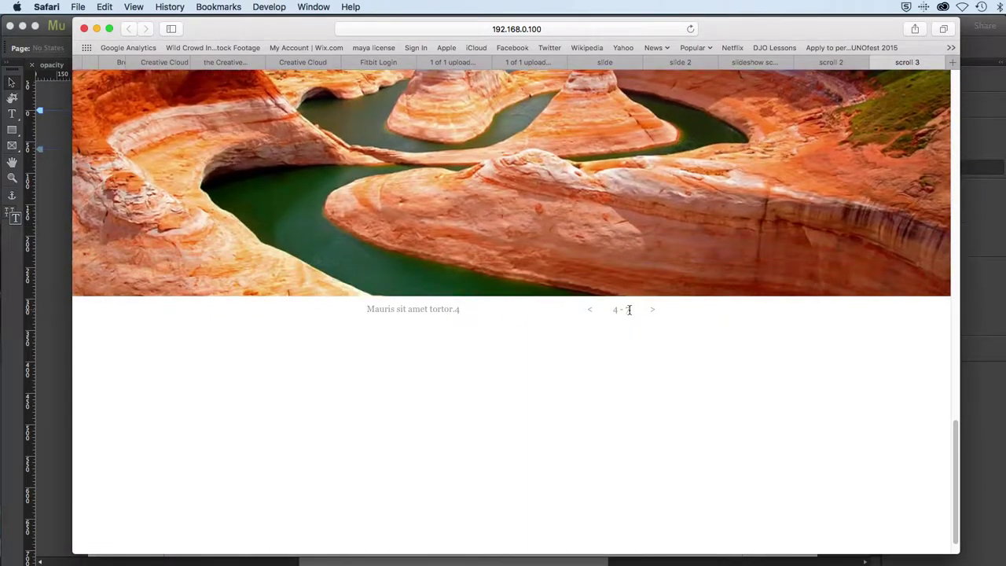
- Advance two slides with the > arrow, then go back two with < to the canyon
{"action": "left_click", "coordinate": [652, 311]}
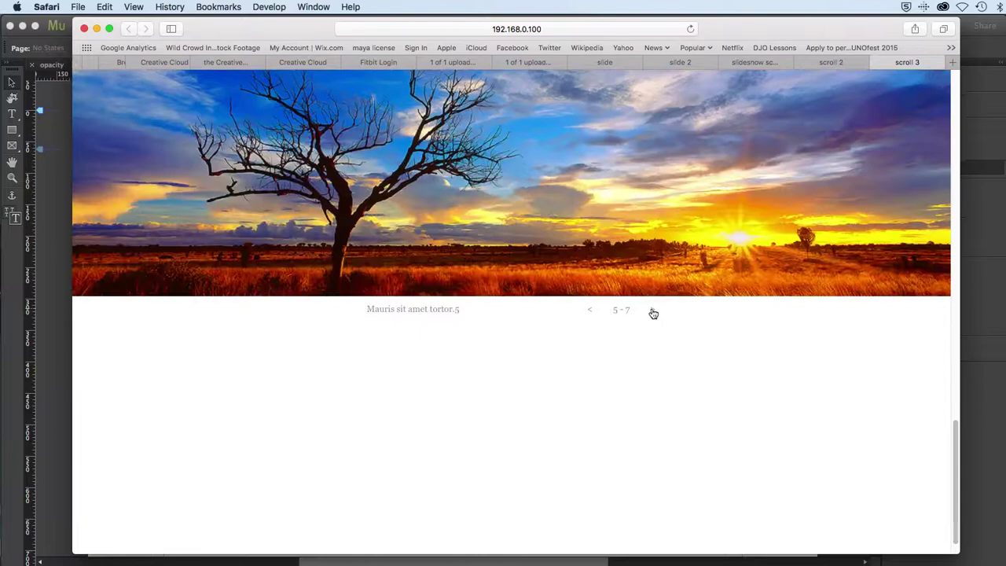
{"action": "left_click", "coordinate": [652, 310]}
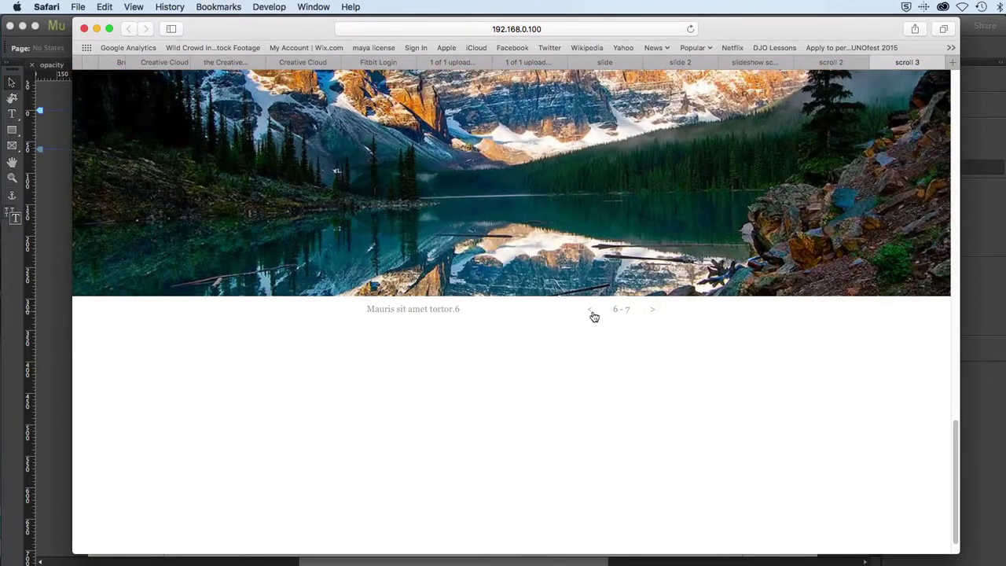
{"action": "left_click", "coordinate": [592, 311]}
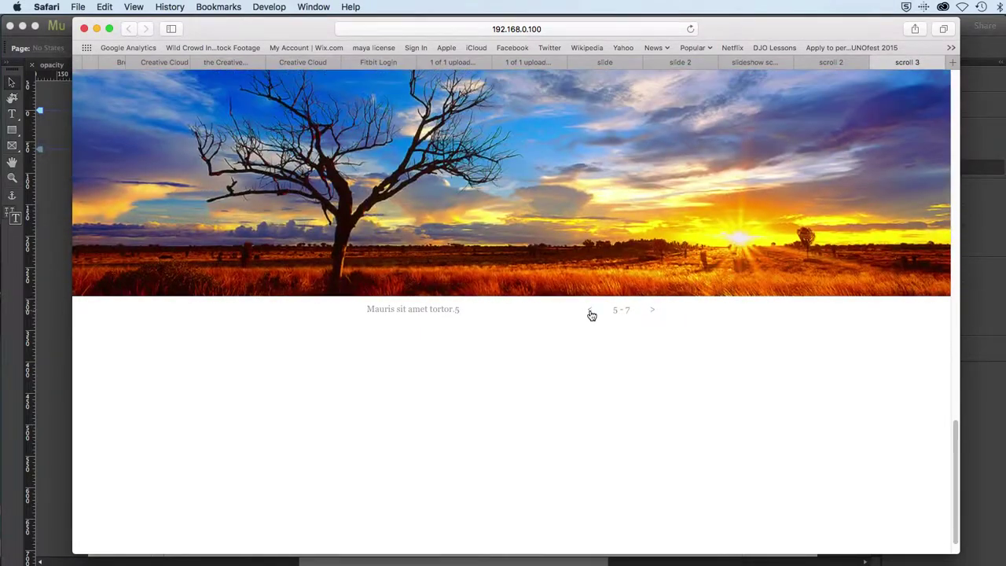
{"action": "left_click", "coordinate": [592, 311]}
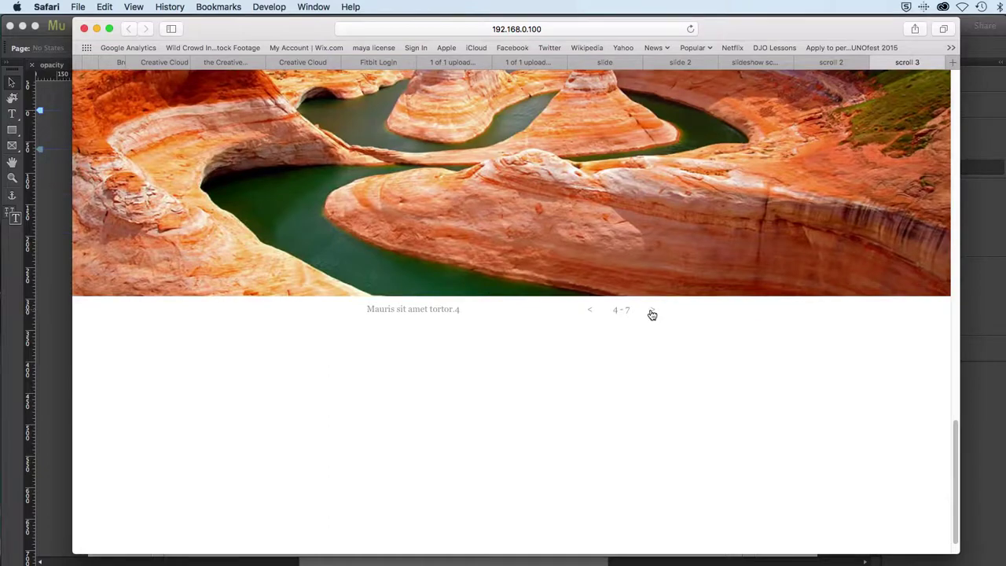
- Step forward to slide 7 and back to the lake with the arrows, scroll up, and return to Muse
{"action": "left_click", "coordinate": [653, 310]}
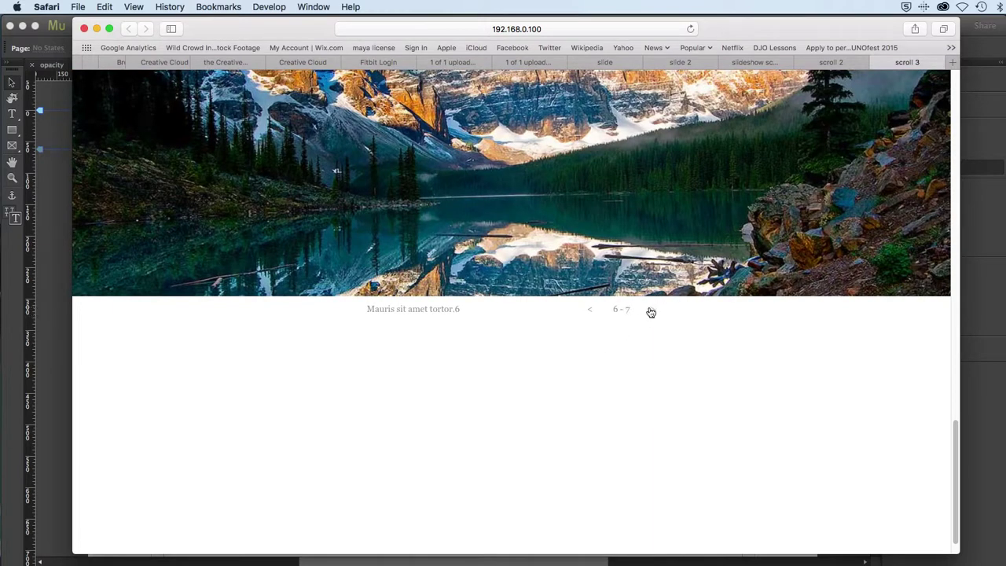
{"action": "left_click", "coordinate": [652, 311]}
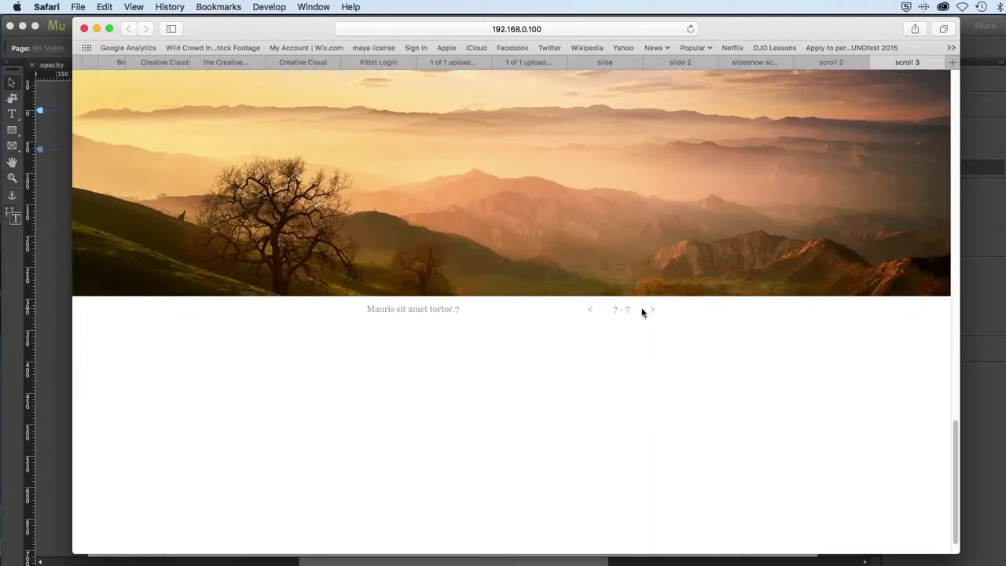
{"action": "left_click", "coordinate": [592, 314]}
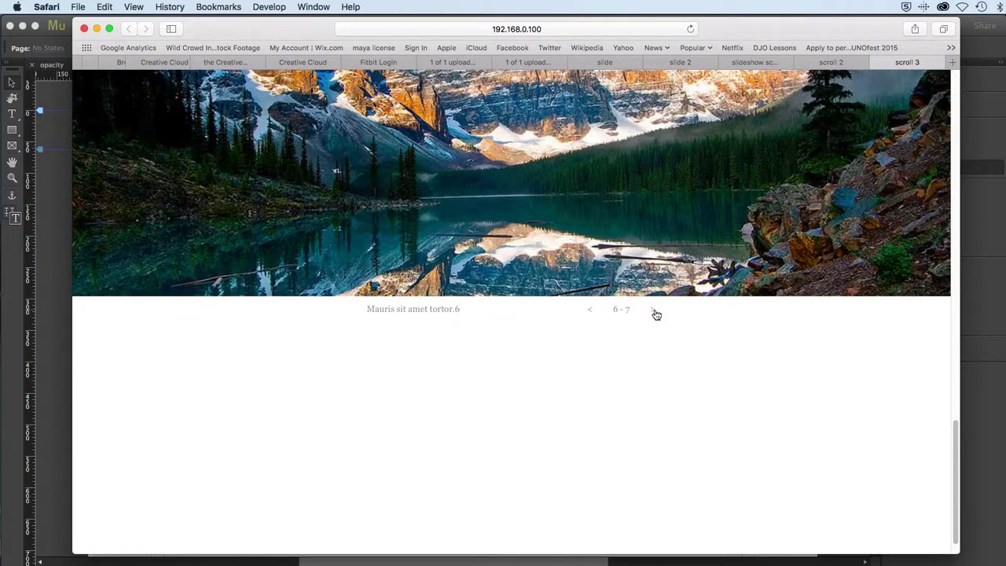
{"action": "left_click", "coordinate": [656, 314]}
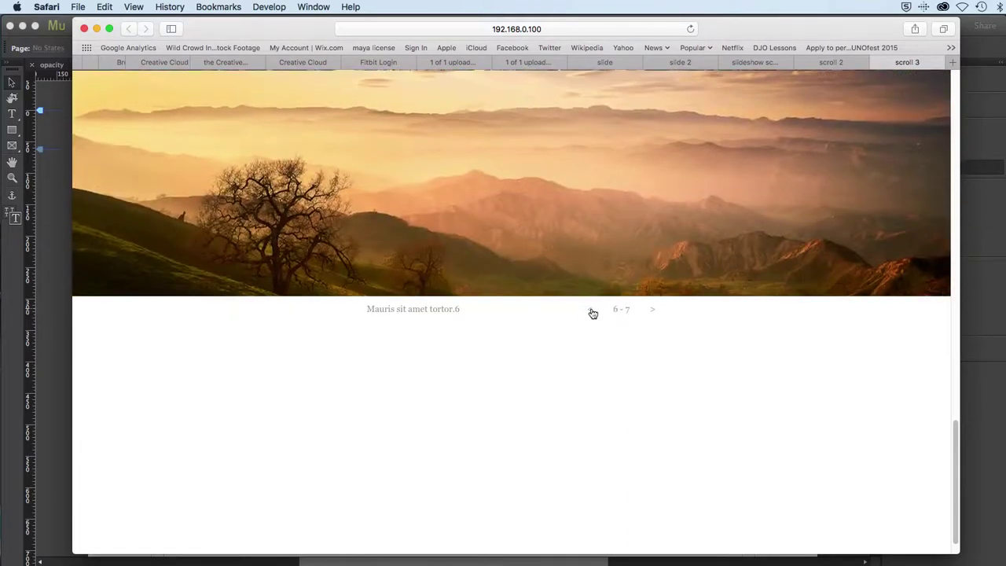
{"action": "left_click", "coordinate": [591, 311]}
{"action": "left_click_drag", "start_coordinate": [953, 429], "coordinate": [937, 71]}
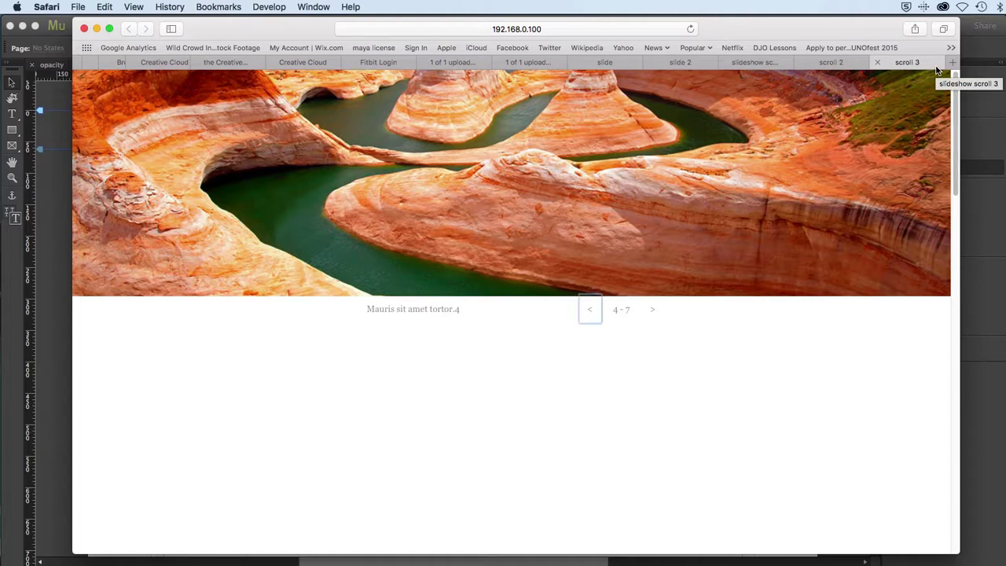
{"action": "key", "text": "super+Tab"}
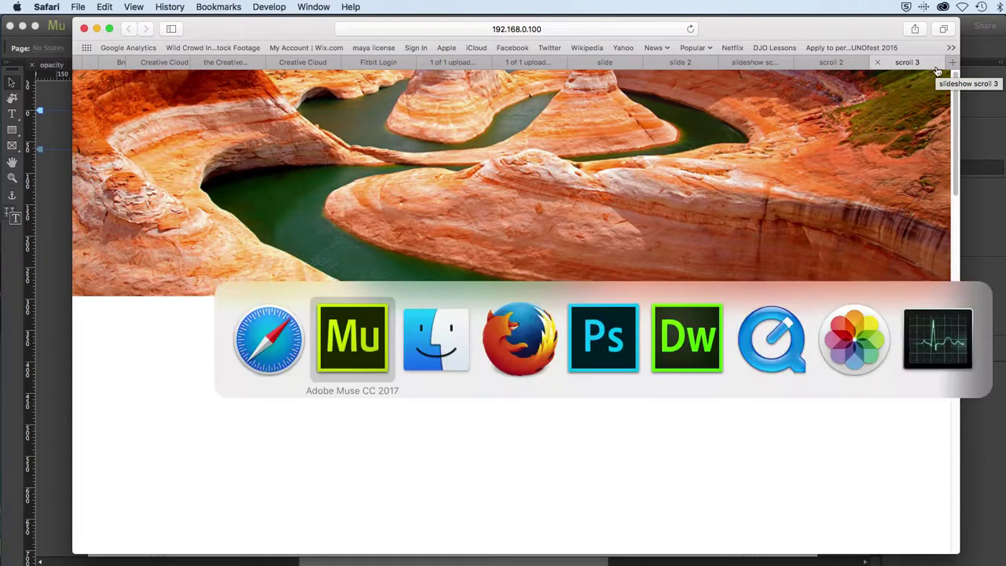